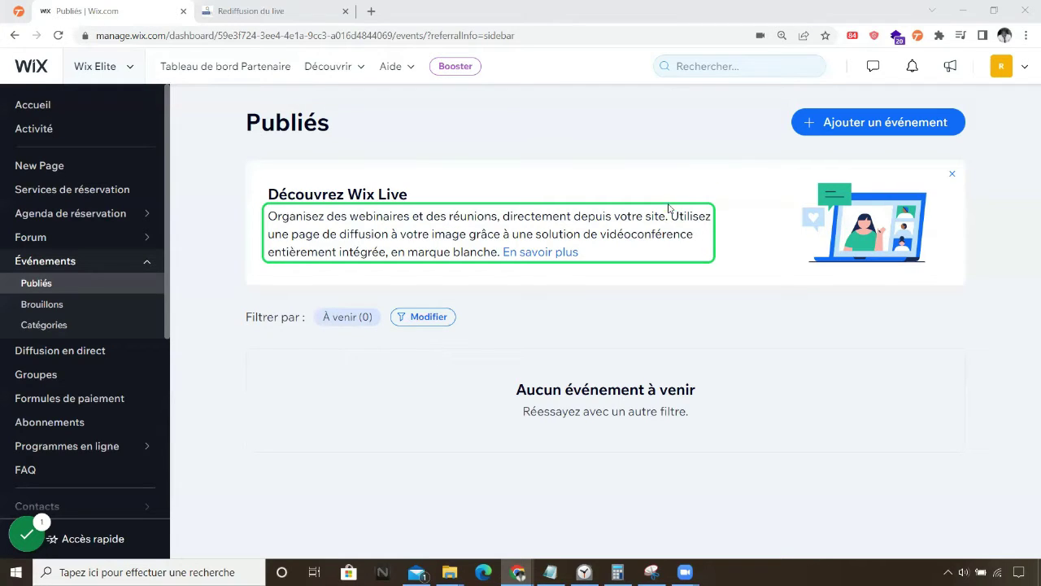
Step: Switch to the Rediffusion du live page and browse the recordings to find the 25/03/2022 replay
left_click(274, 9)
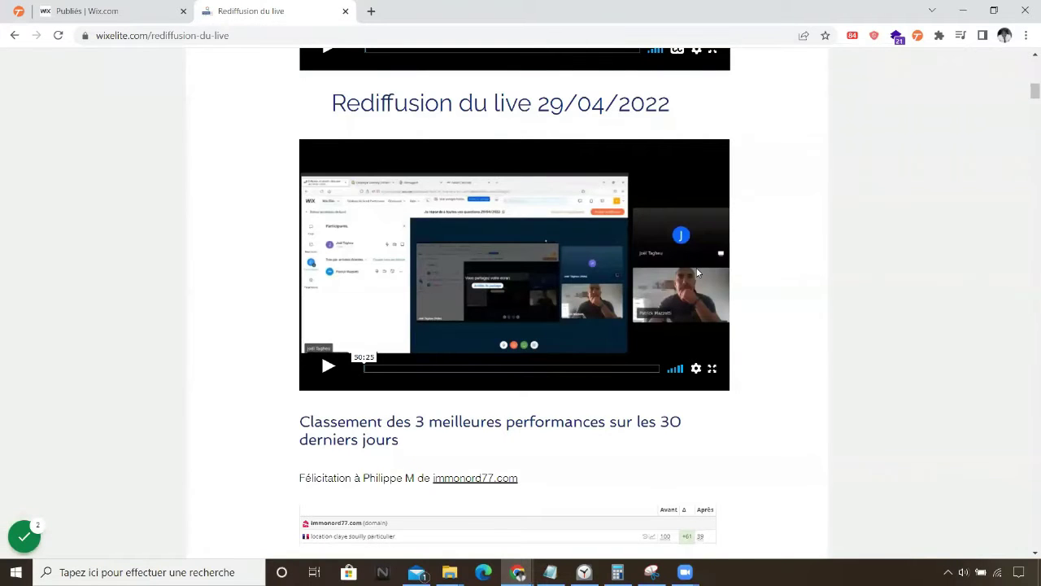
scroll(725, 262, "up", 4)
scroll(697, 272, "up", 4)
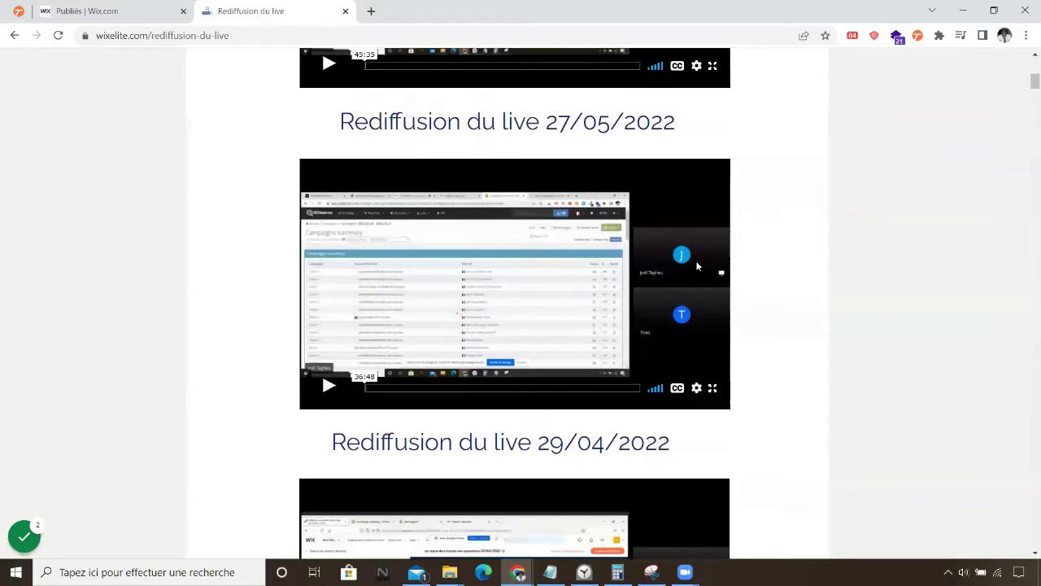
scroll(698, 274, "down", 1)
scroll(697, 275, "down", 15)
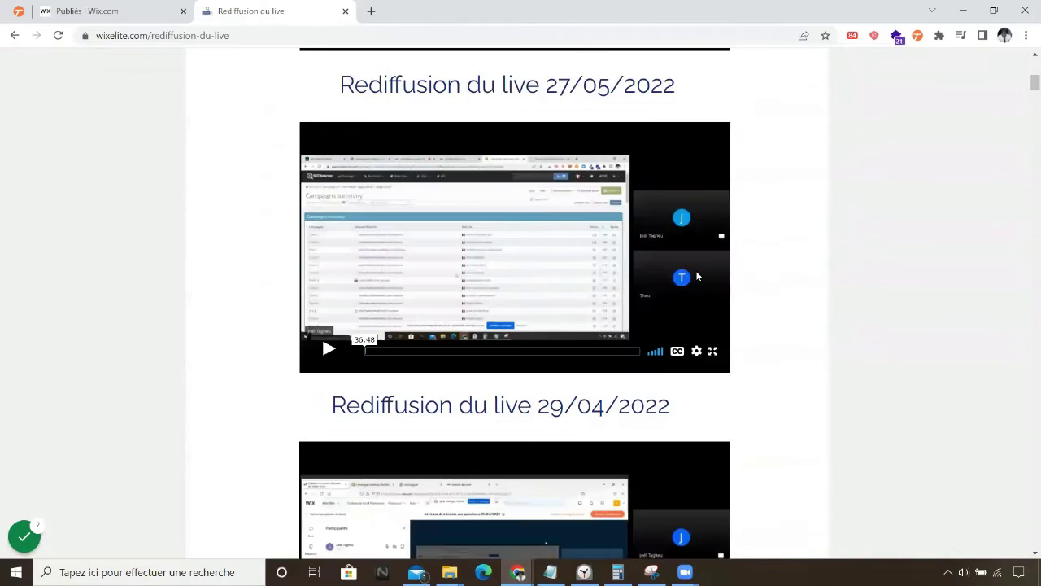
scroll(697, 272, "down", 5)
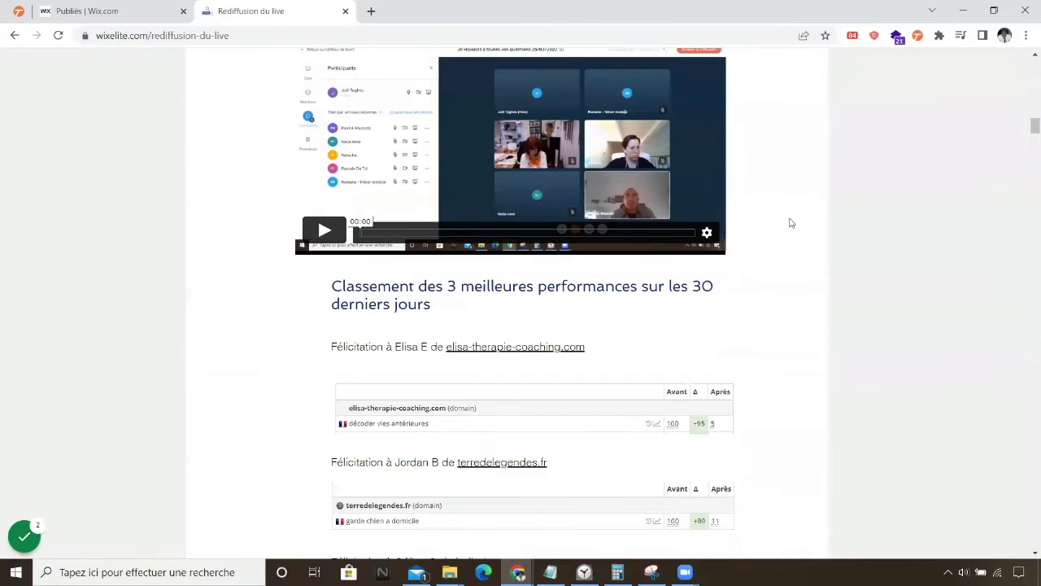
scroll(789, 223, "up", 2)
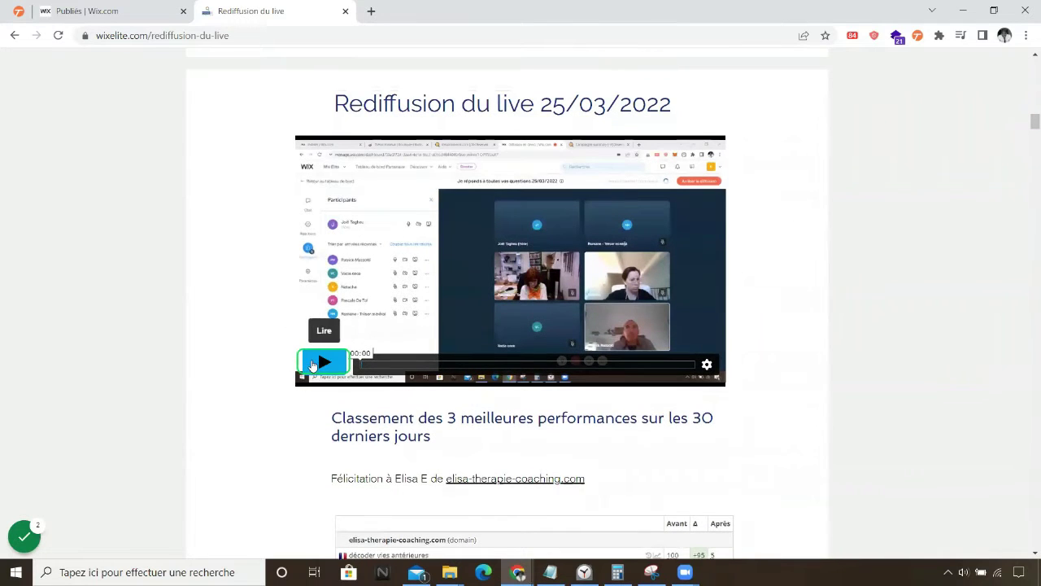
Step: Play the 25/03/2022 live replay and sample several moments across the recording
left_click(313, 365)
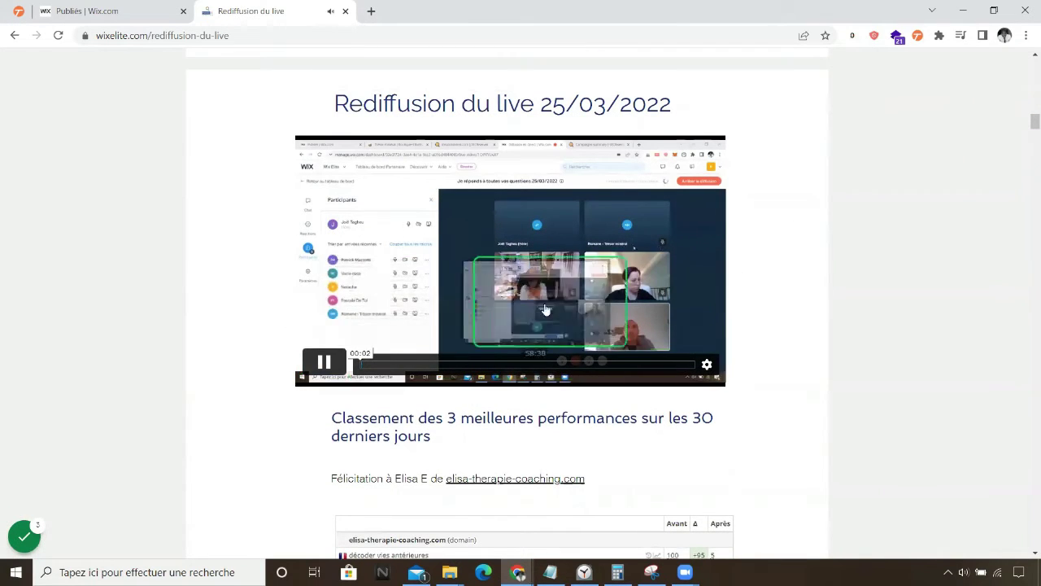
left_click(424, 364)
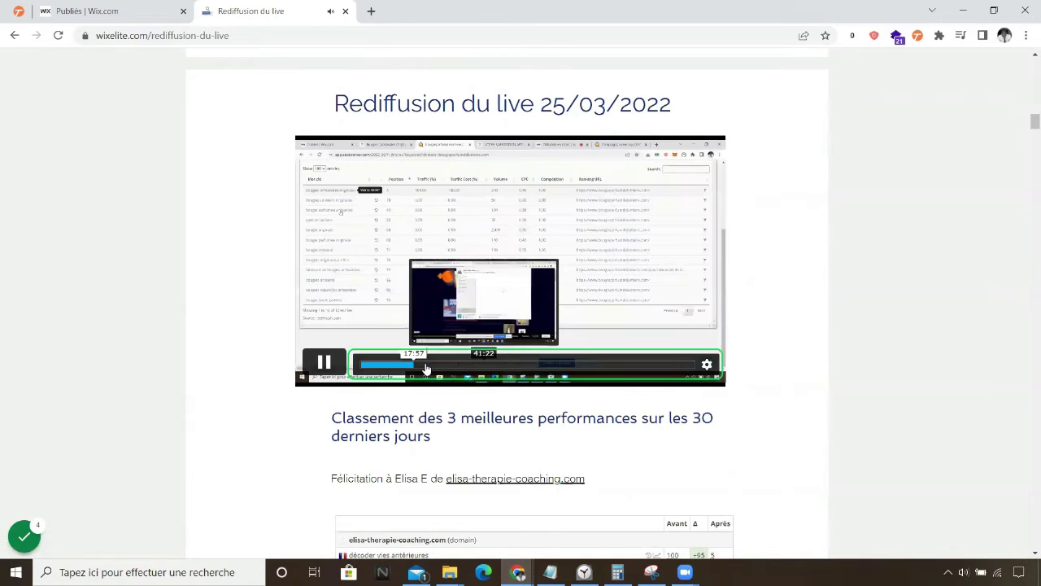
left_click(452, 366)
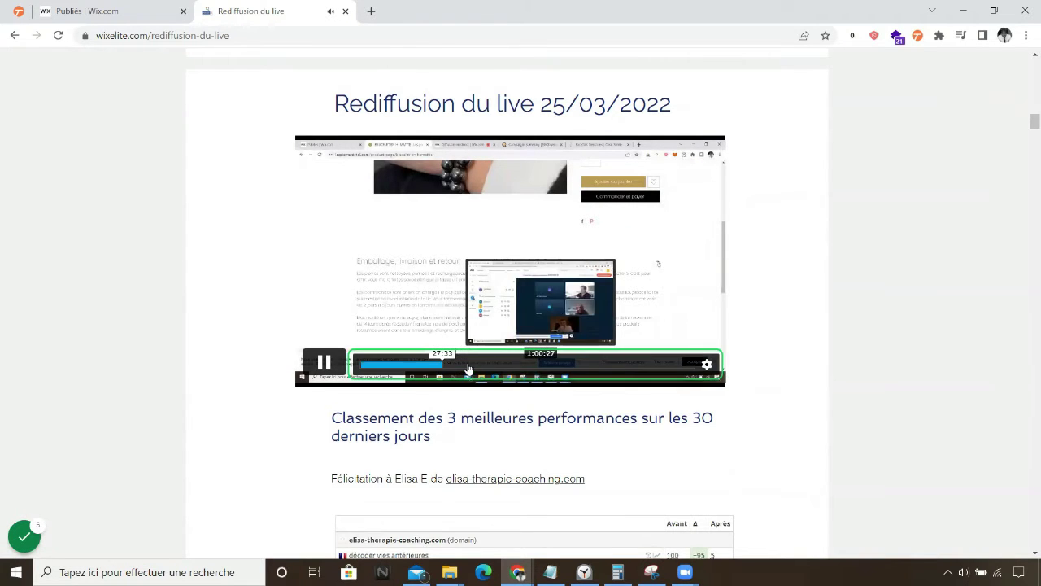
left_click(540, 364)
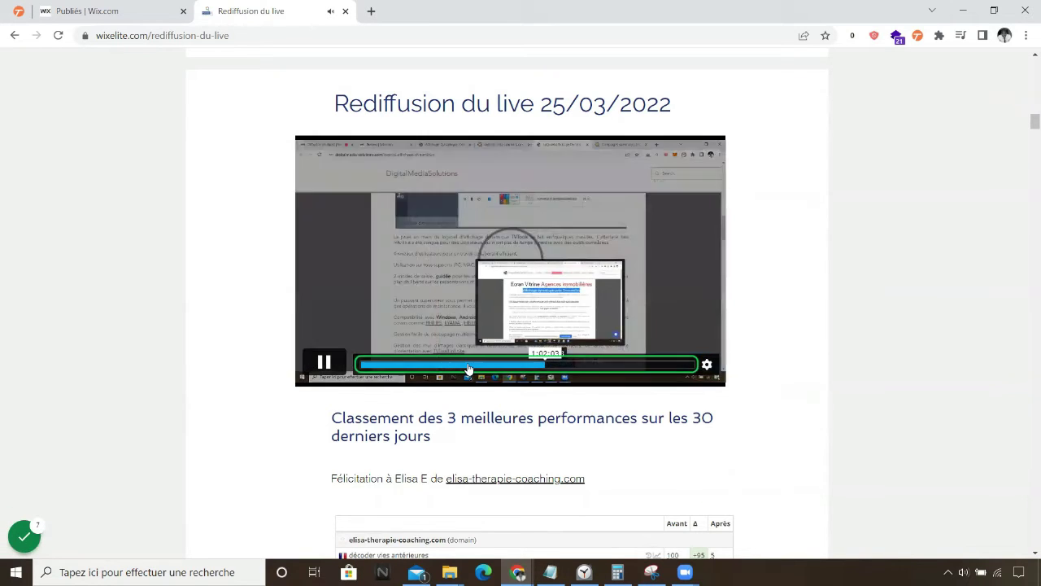
left_click(534, 364)
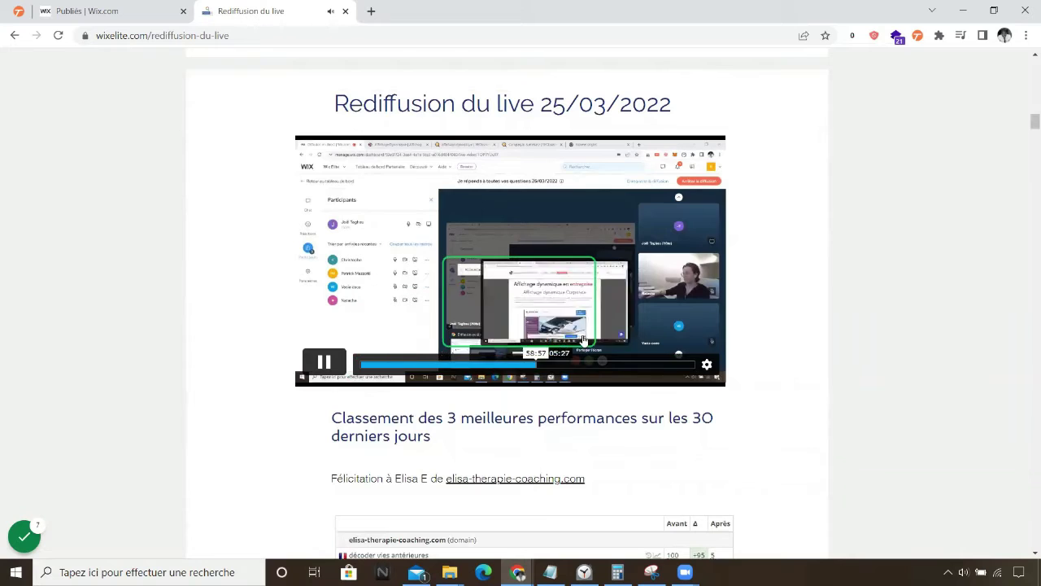
left_click(590, 363)
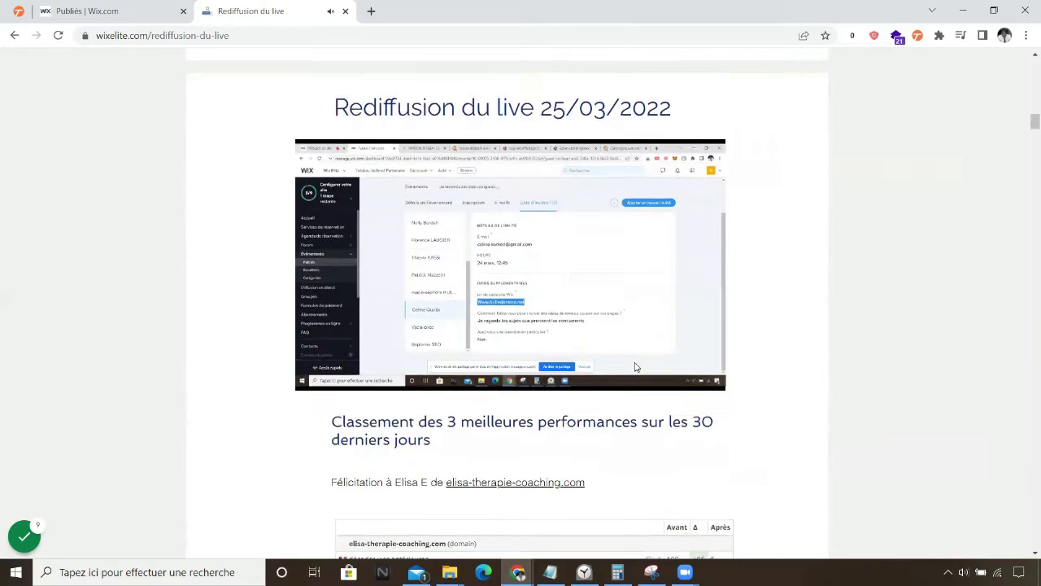
Step: Reopen Rediffusion du live from the site navigation and look over the 01/07/2022 and 27/05/2022 replays
scroll(636, 366, "up", 5)
scroll(636, 366, "up", 15)
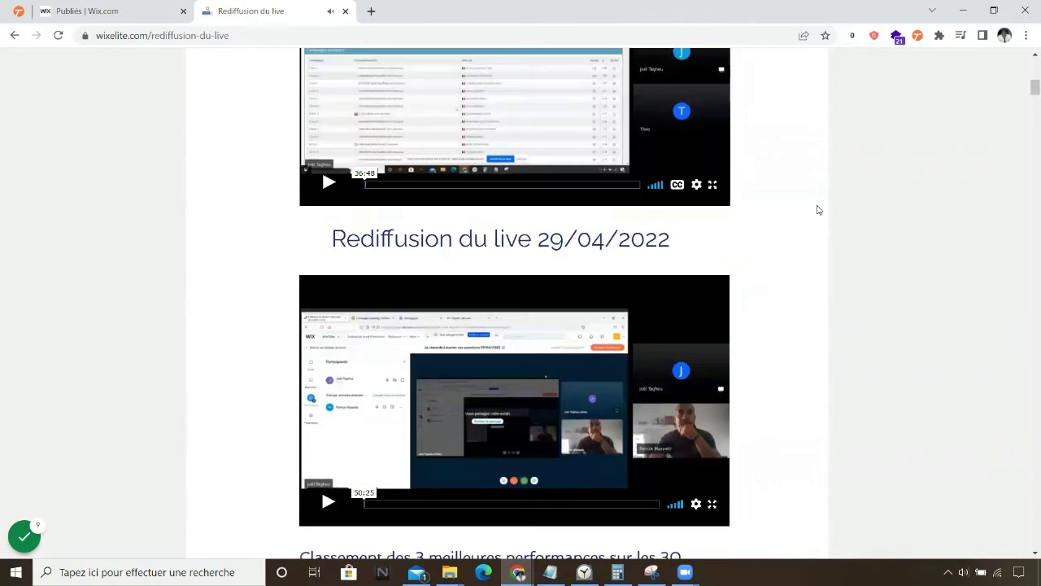
scroll(668, 317, "up", 10)
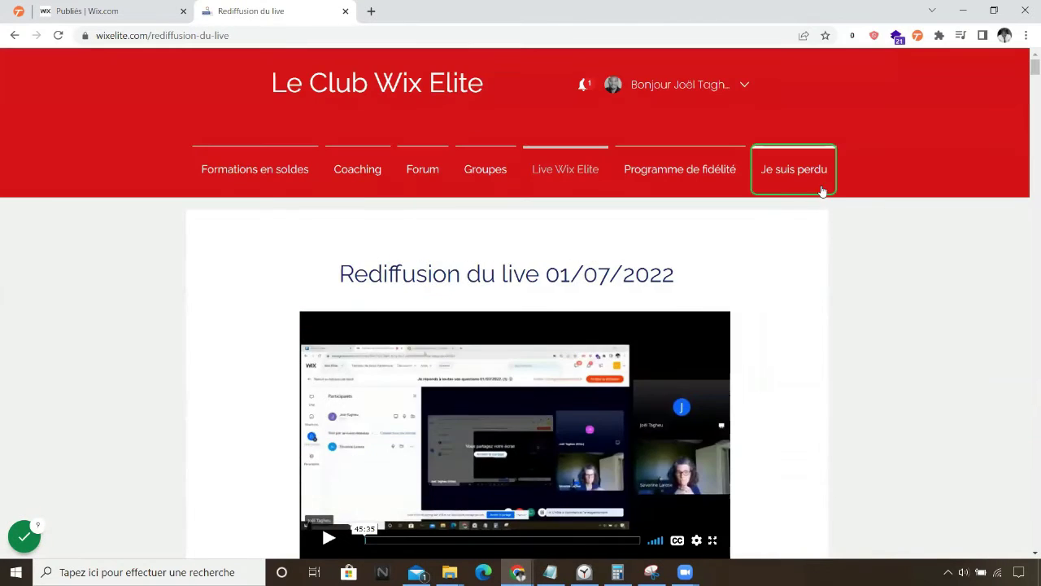
scroll(720, 272, "down", 1)
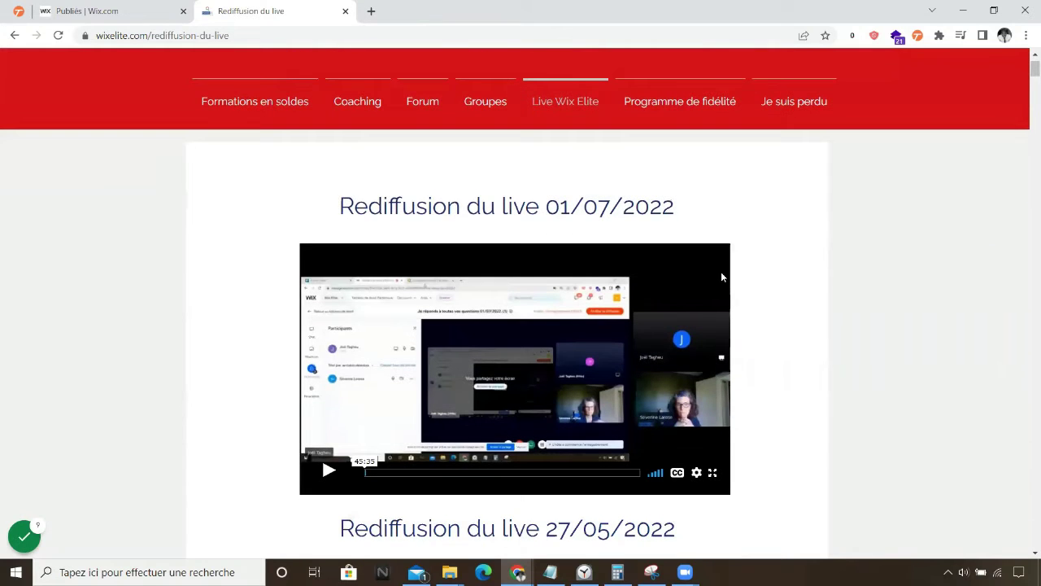
scroll(720, 272, "up", 1)
mouse_move(558, 195)
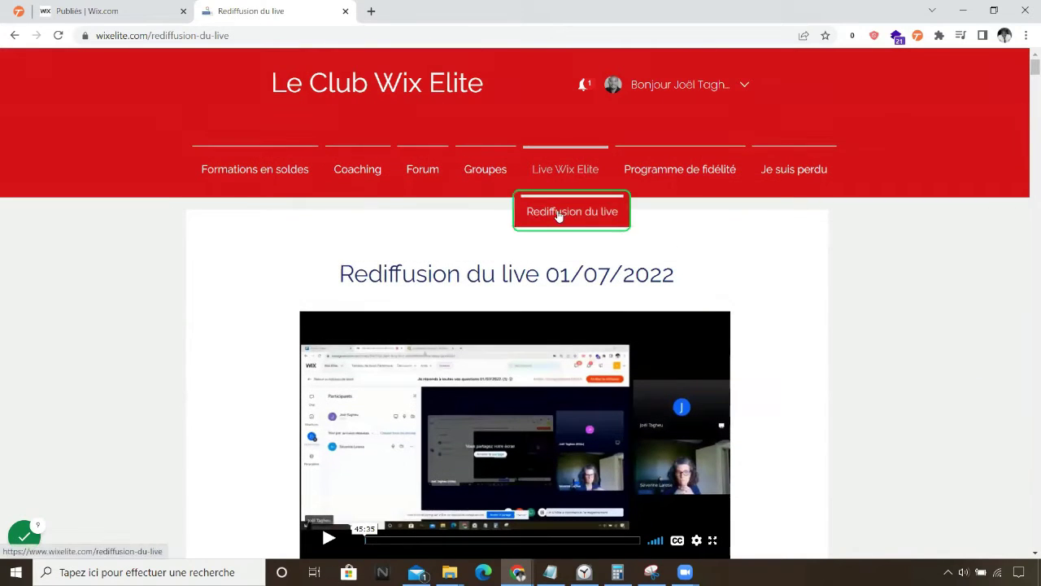
left_click(558, 228)
scroll(739, 302, "down", 2)
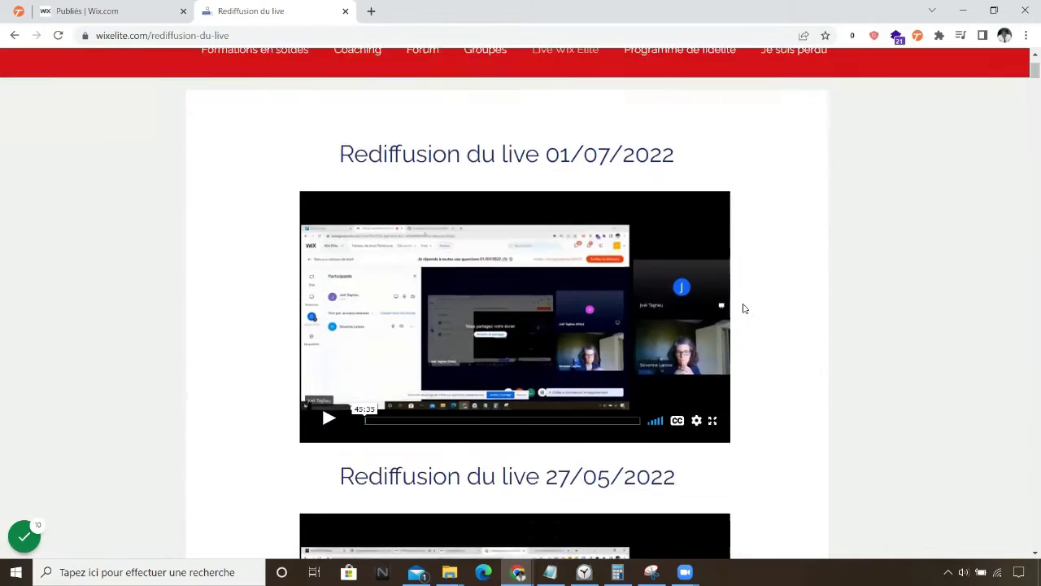
scroll(751, 311, "down", 3)
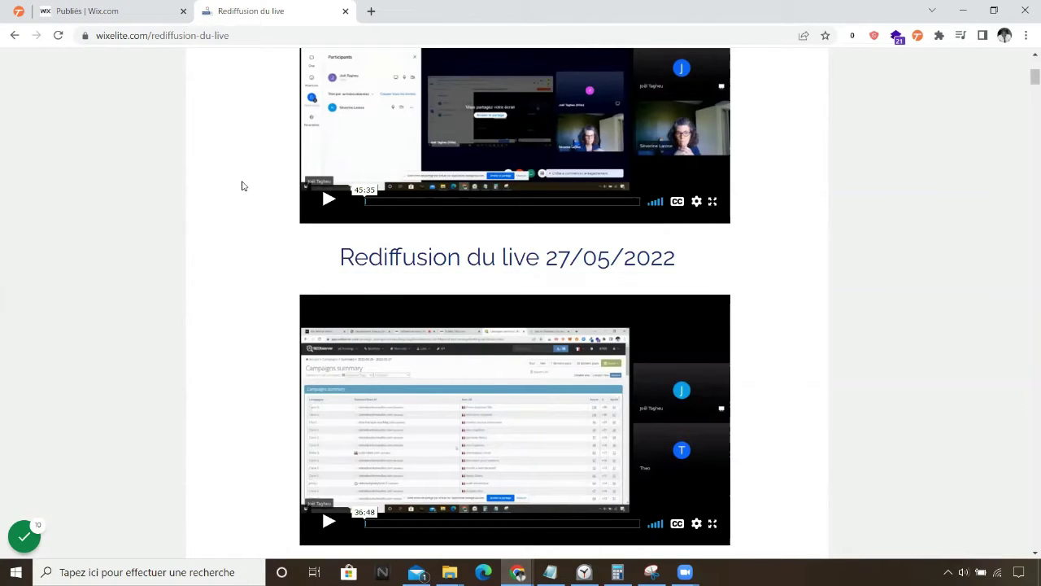
Step: Return to the Wix dashboard and open the list of published events
left_click(114, 7)
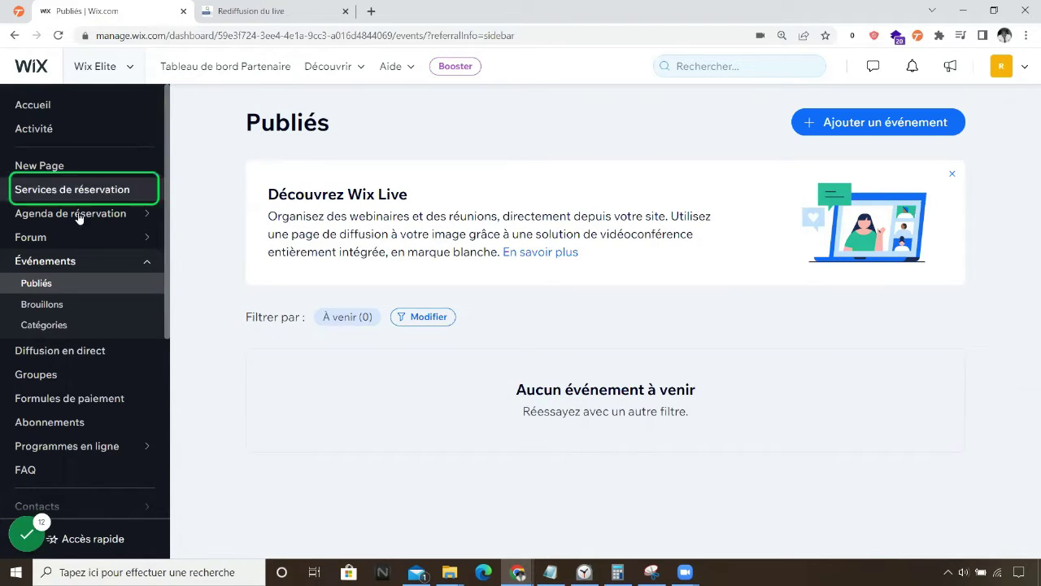
mouse_move(61, 268)
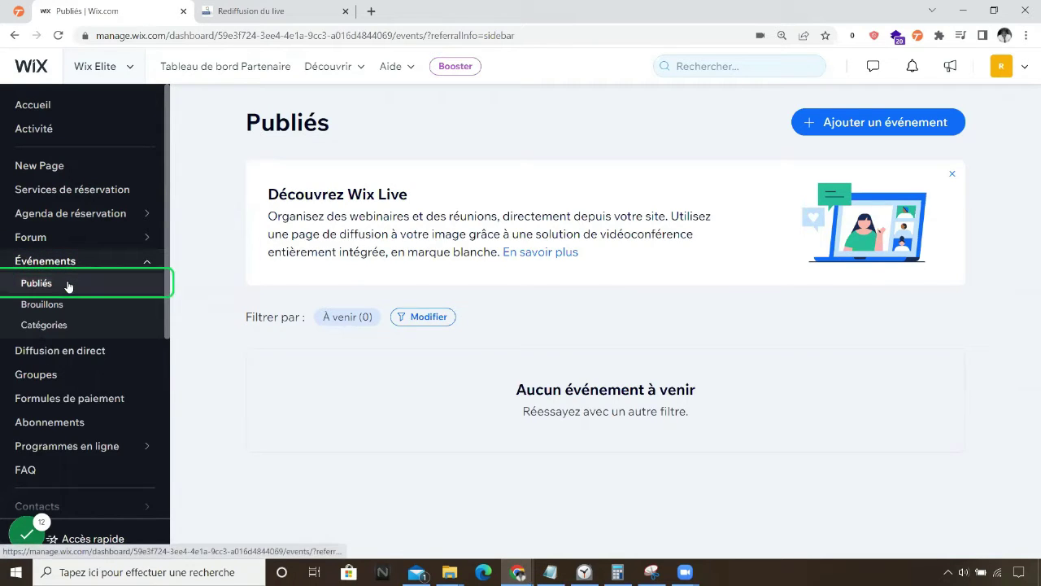
left_click(69, 286)
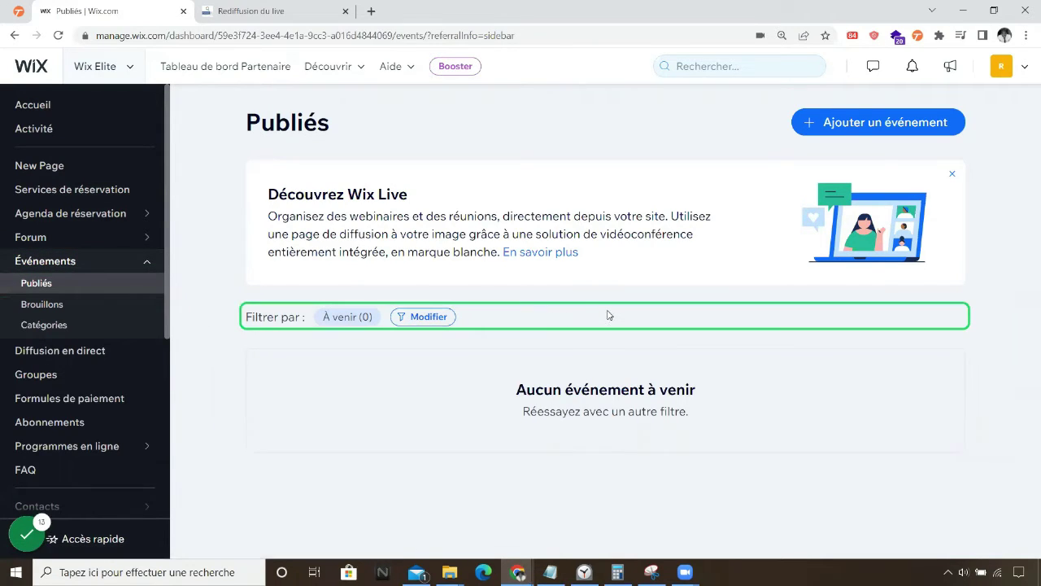
Step: Start a new event draft and choose Événement sur réservation as its type
left_click(842, 130)
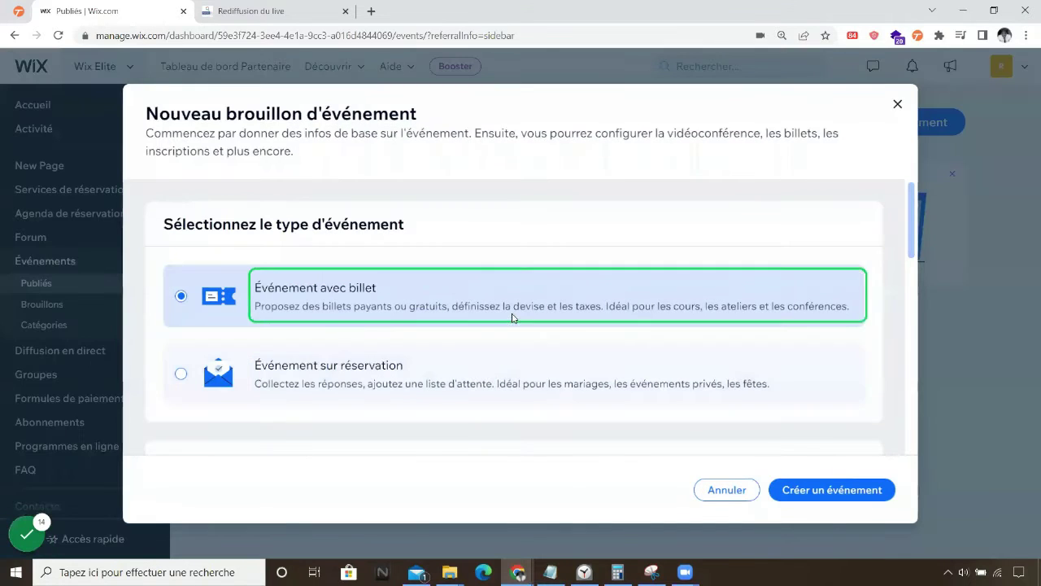
scroll(507, 320, "down", 1)
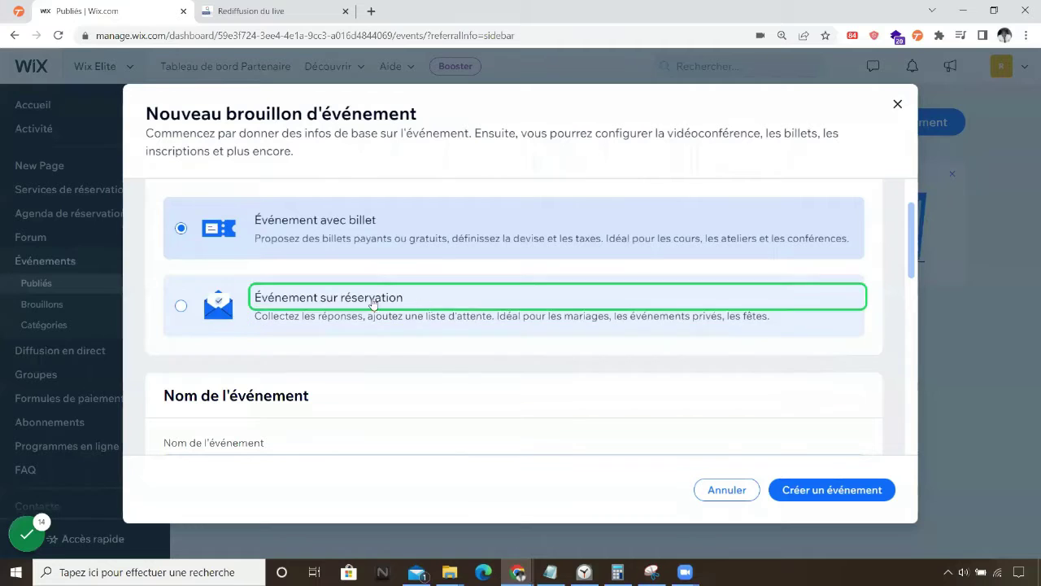
left_click(180, 307)
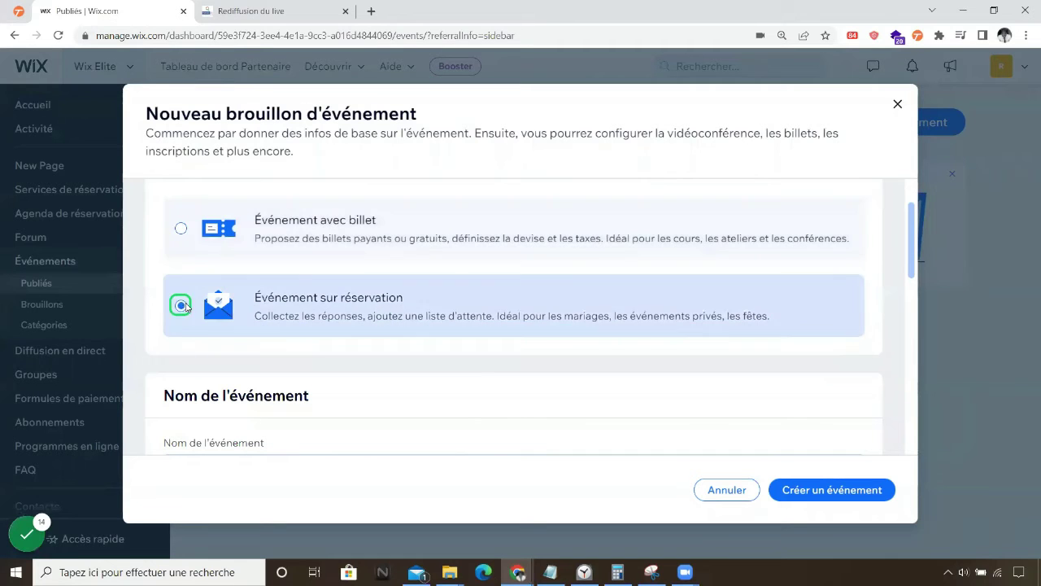
Step: Name the event "Test 2"
scroll(561, 309, "down", 2)
left_click(470, 302)
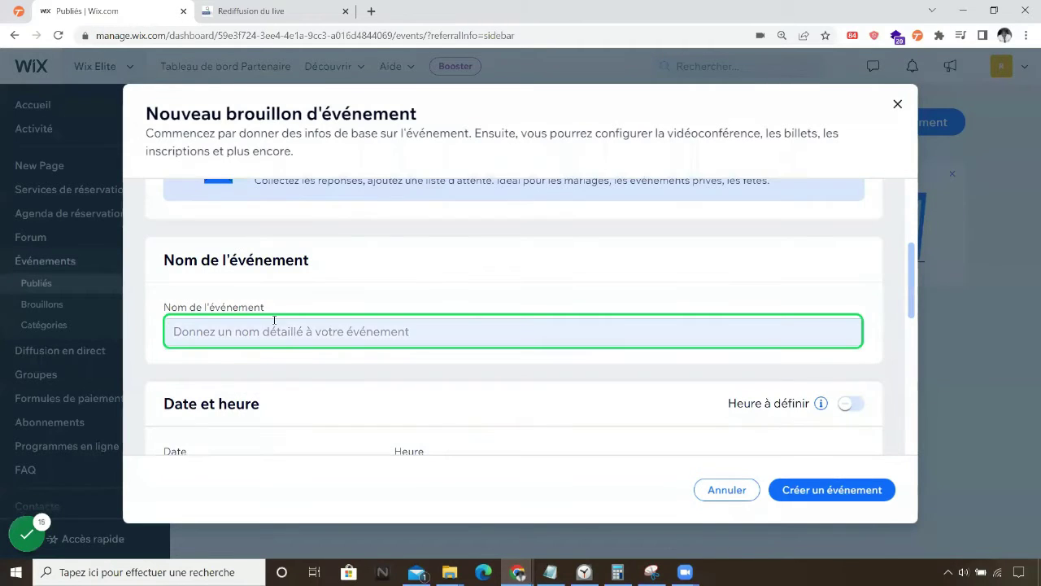
left_click(247, 331)
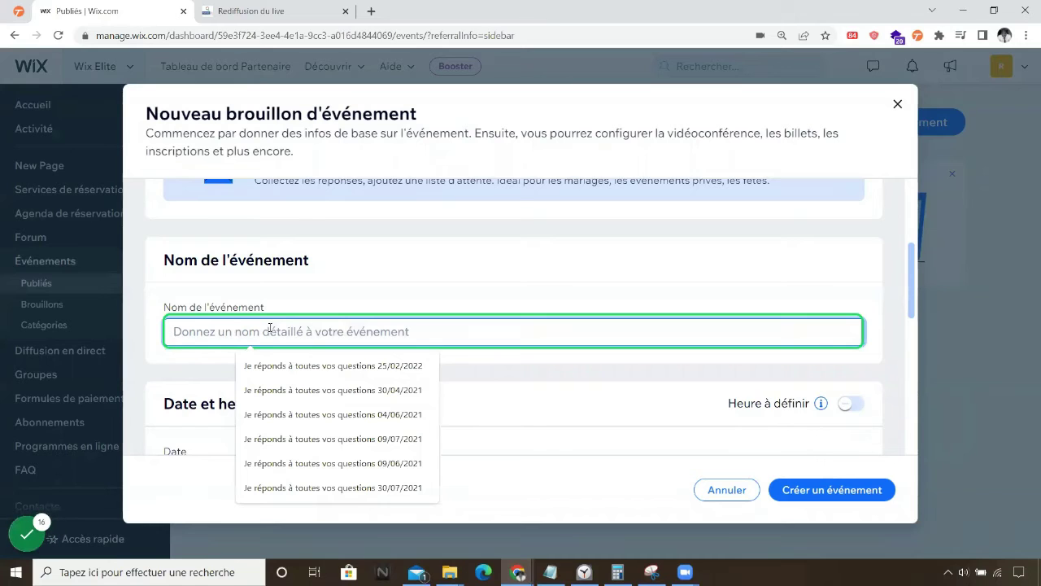
type("Test")
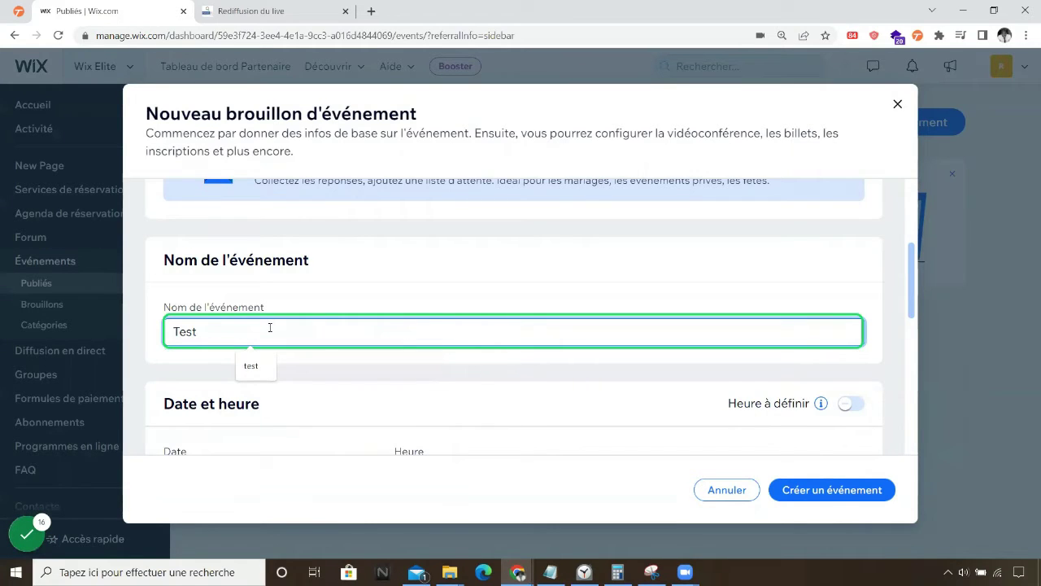
type(" 2")
Step: Add an end to the event's schedule and set the end time to 20:10
scroll(472, 350, "down", 2)
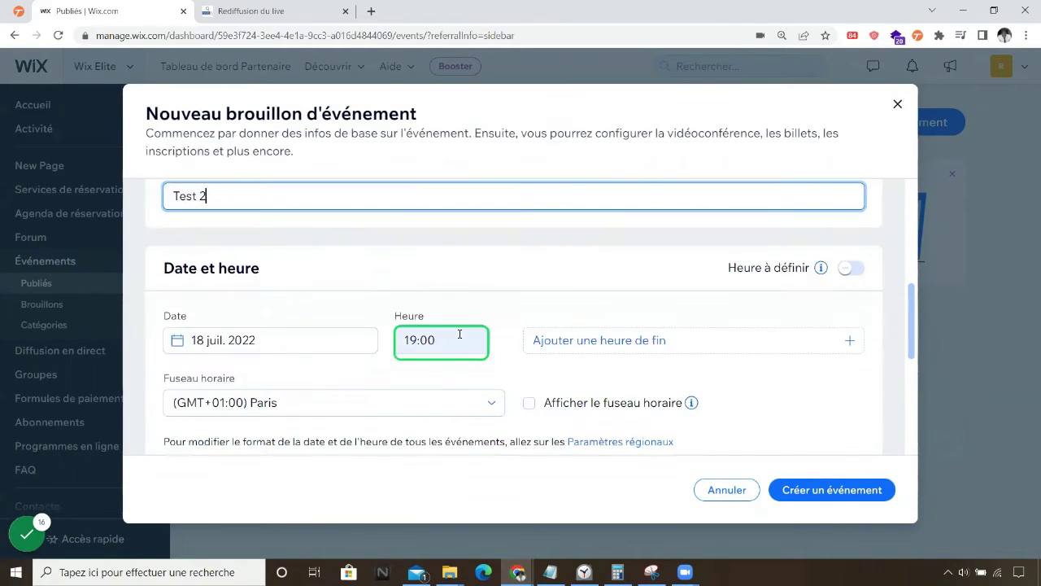
left_click(620, 340)
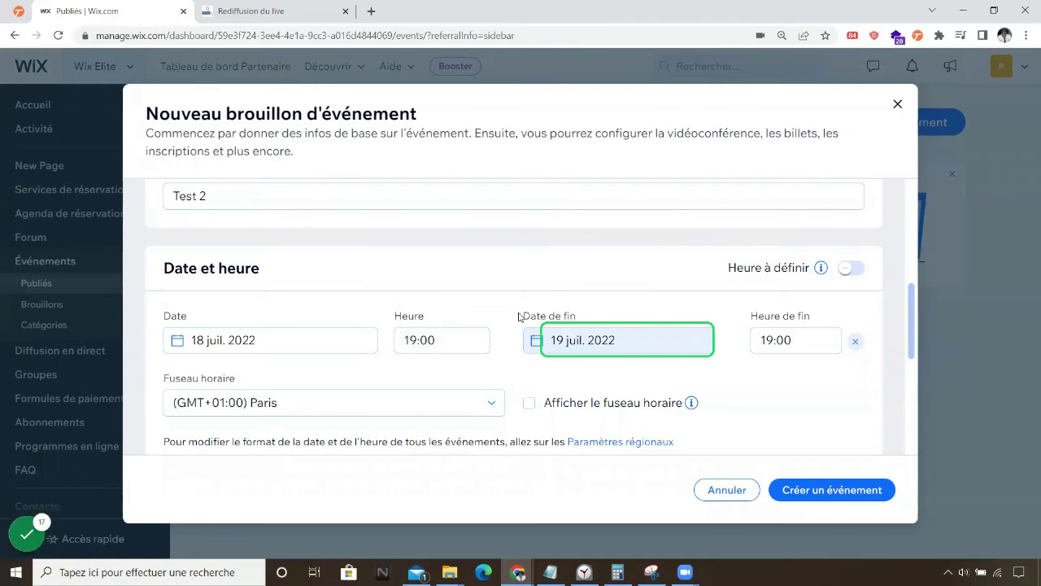
scroll(515, 317, "down", 2)
left_click(771, 204)
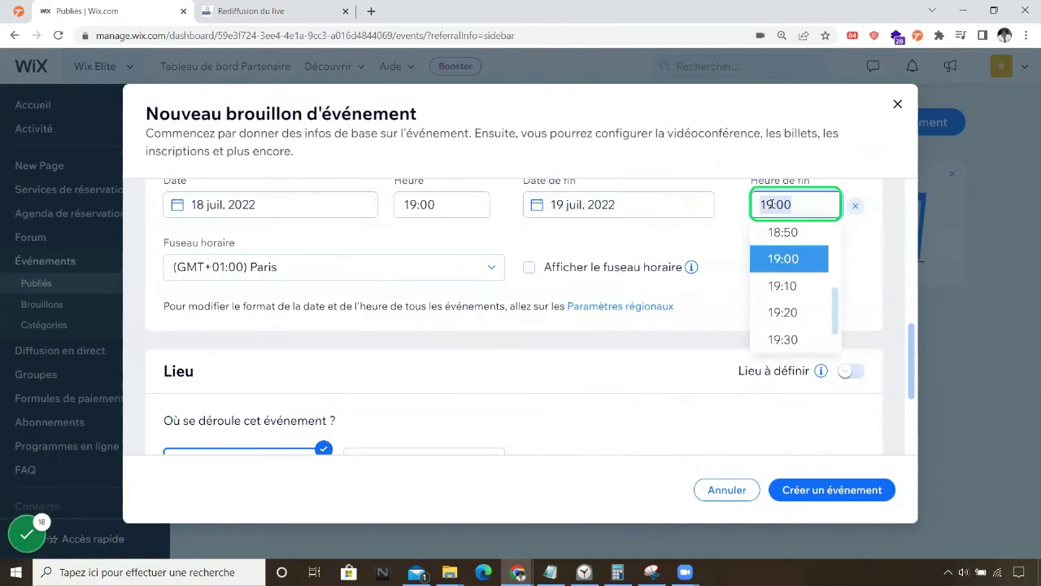
scroll(793, 315, "down", 2)
left_click(795, 314)
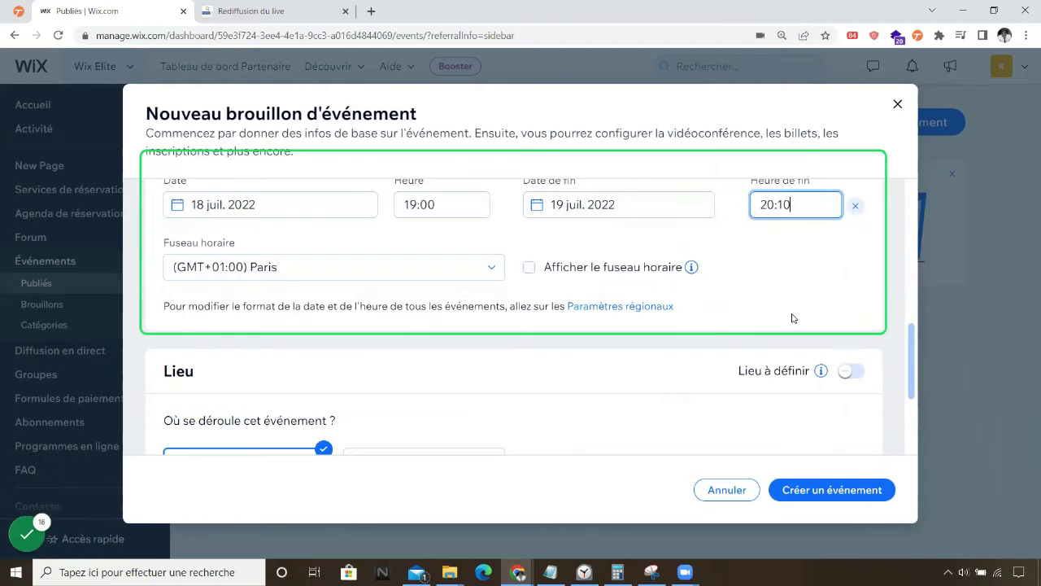
Step: Set the event location to En ligne with the venue title "webinaire" and create the event
scroll(599, 252, "down", 2)
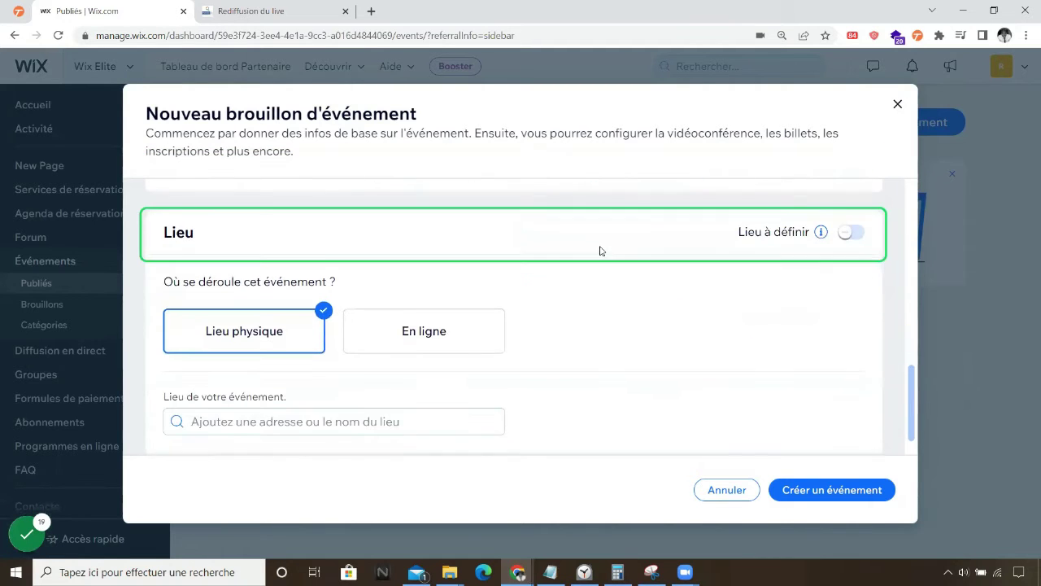
scroll(569, 268, "down", 1)
left_click(453, 309)
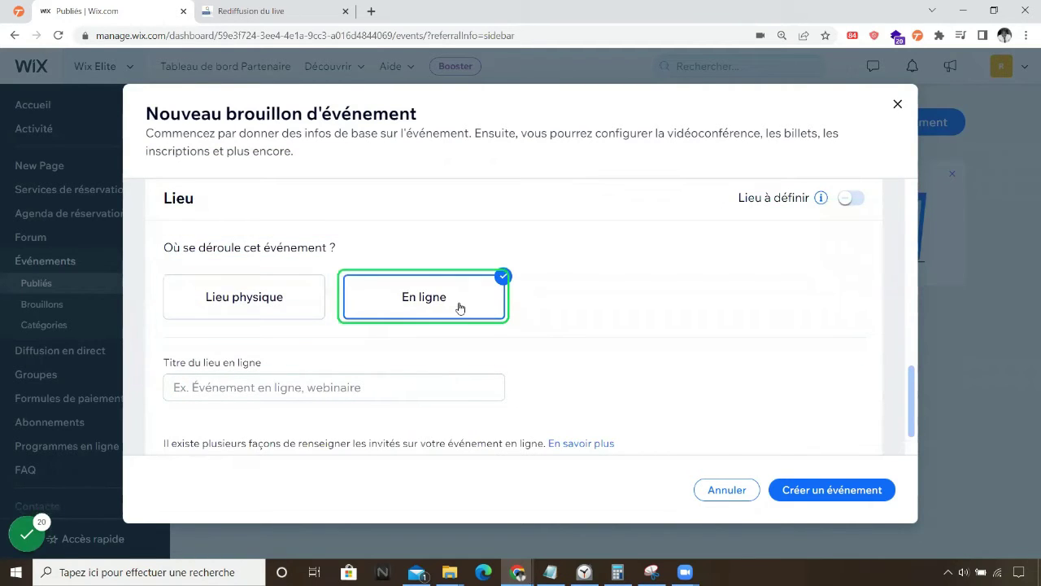
left_click(442, 365)
type("w")
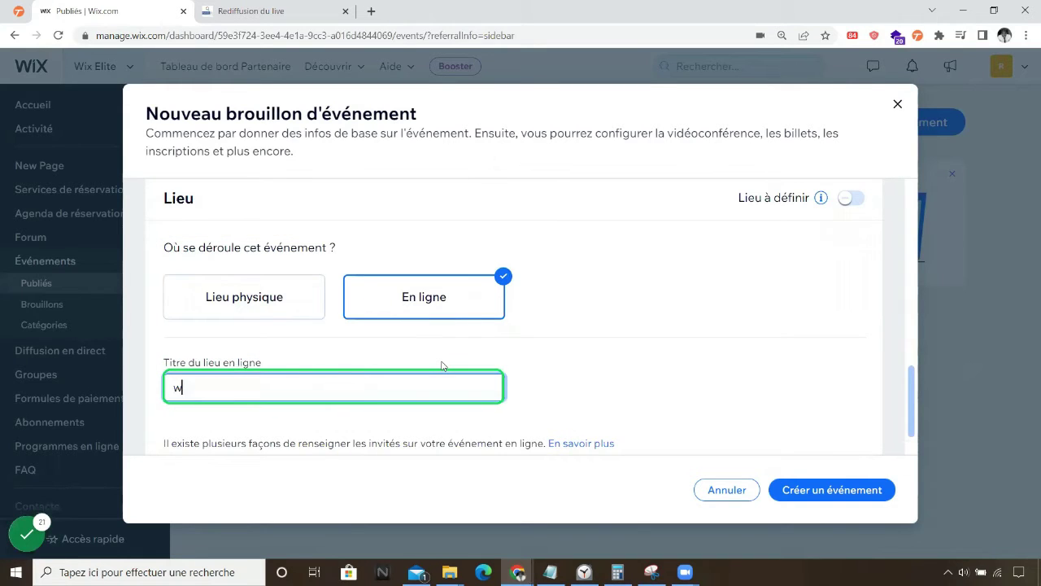
type("ebinaire")
scroll(391, 330, "down", 1)
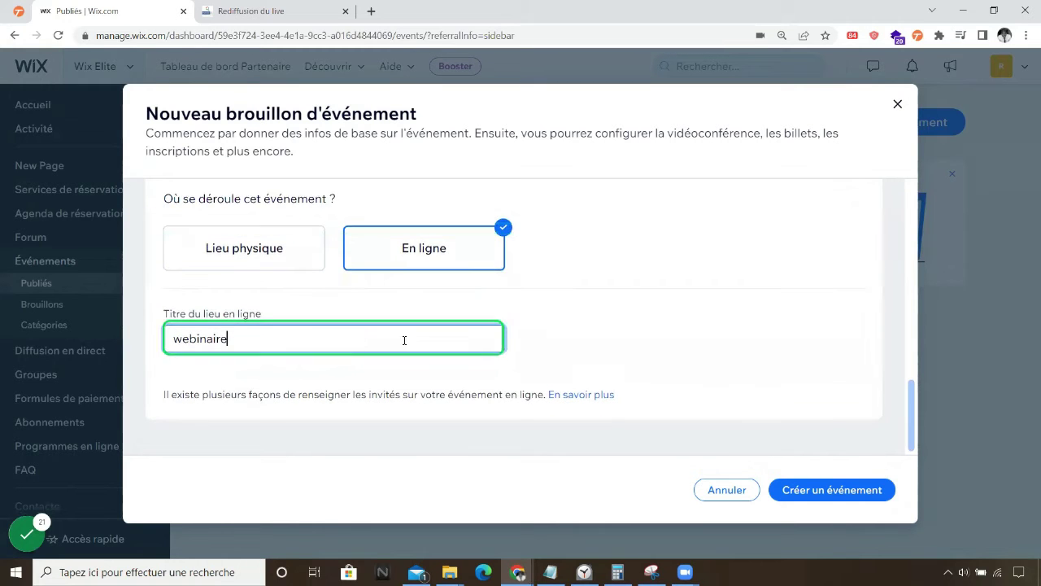
left_click(827, 499)
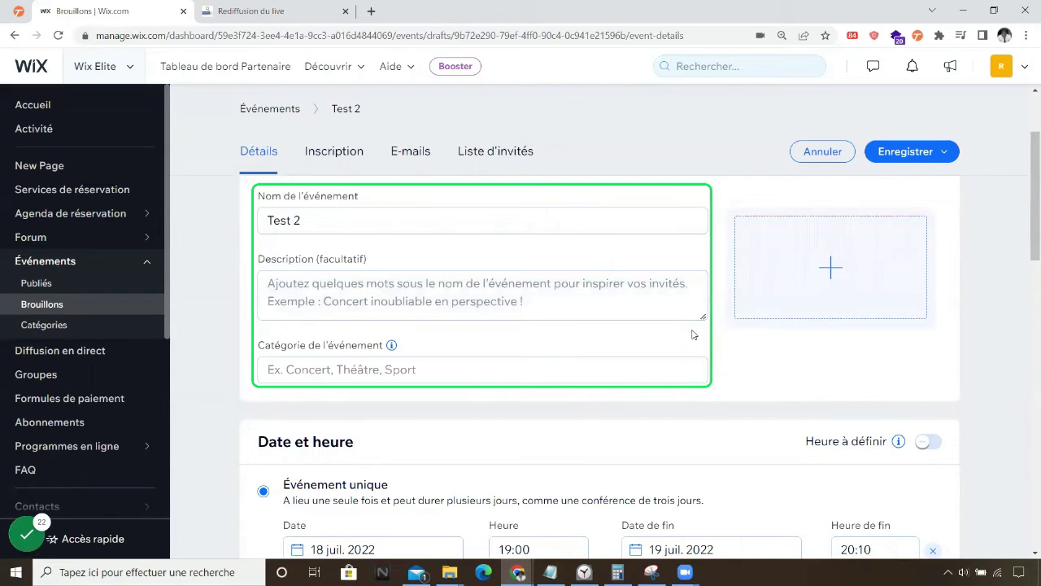
Step: Set up Wix Live videoconferencing for the Test 2 event with the video type Réunion (25 participants)
scroll(692, 334, "down", 3)
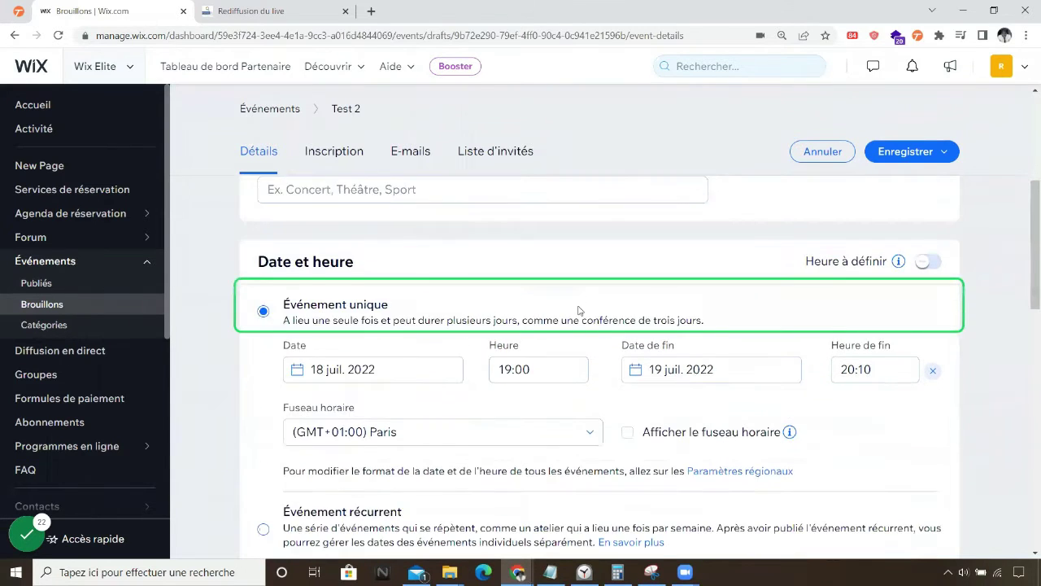
scroll(579, 310, "down", 4)
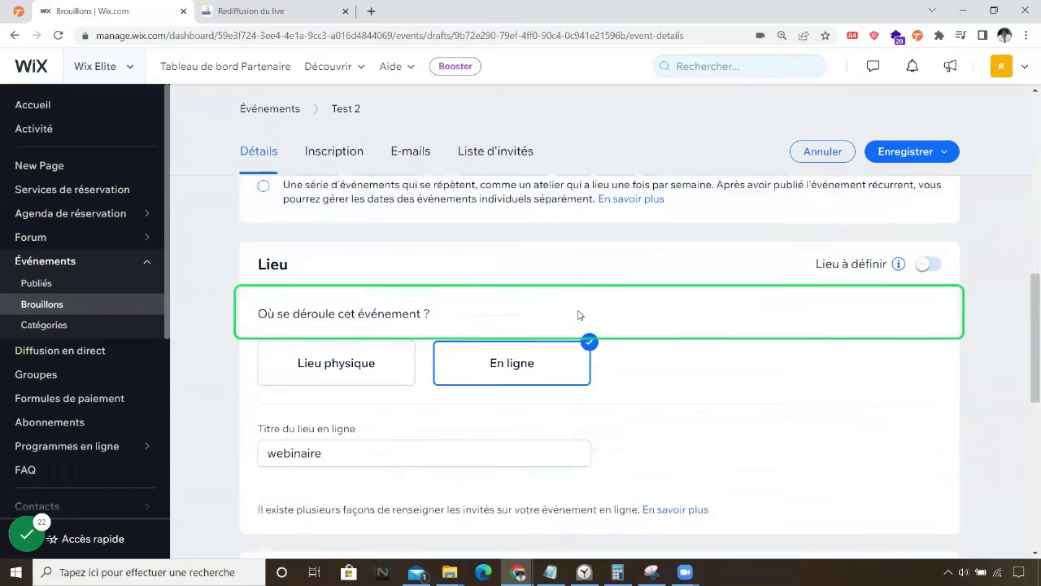
scroll(581, 314, "down", 2)
scroll(691, 300, "down", 1)
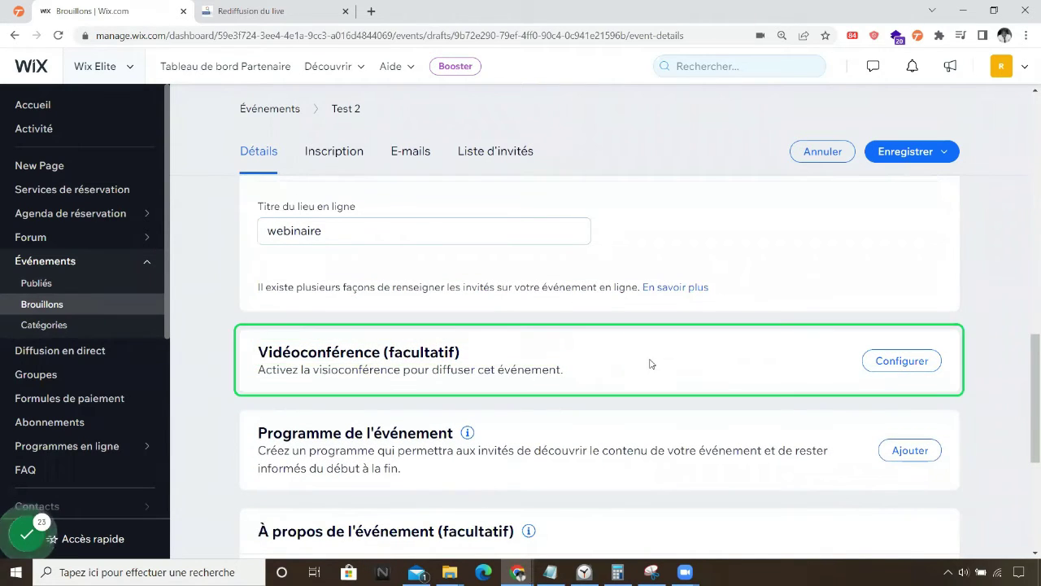
left_click(901, 361)
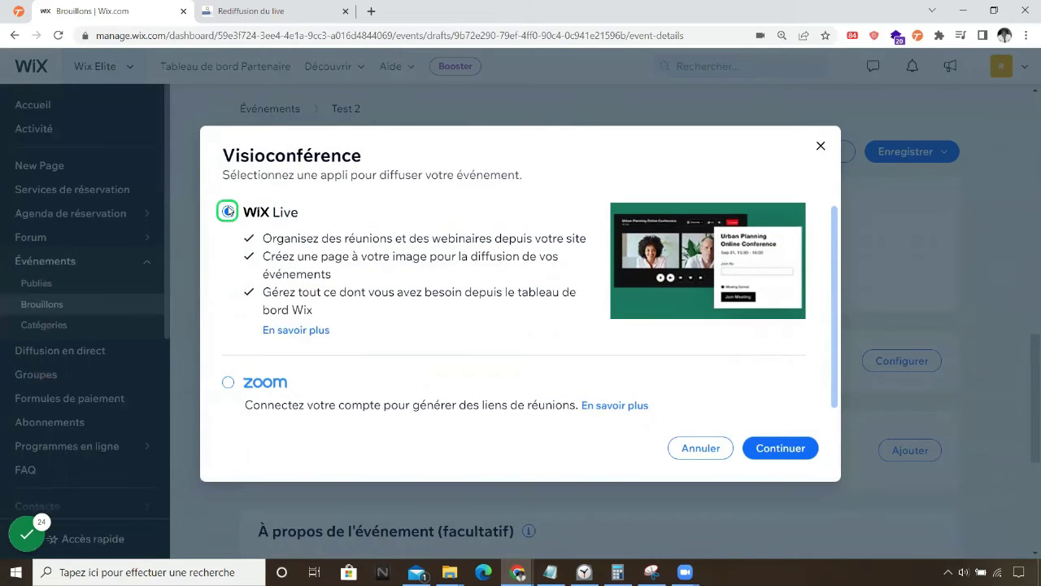
left_click(276, 213)
left_click(292, 213)
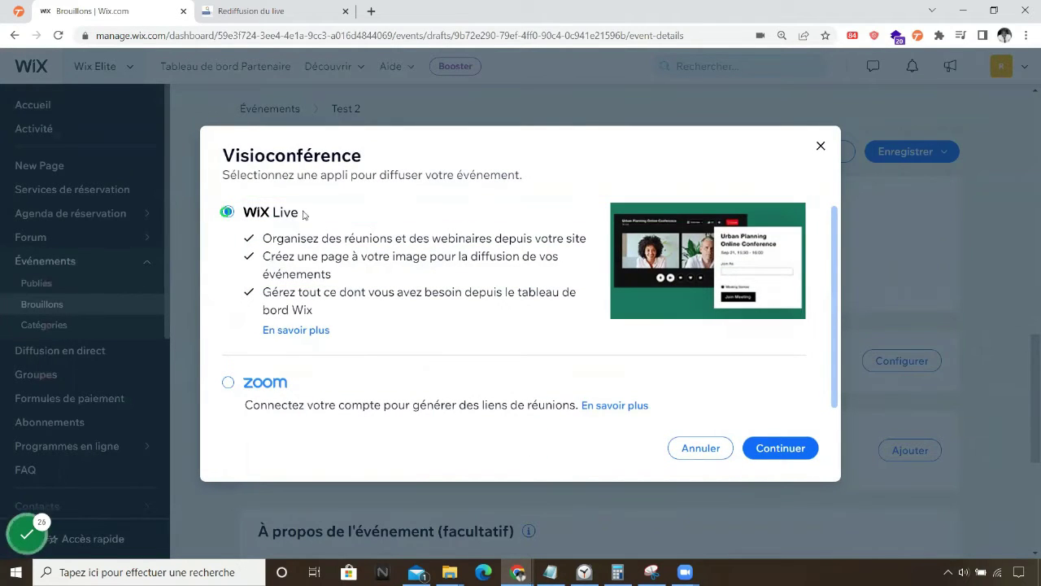
left_click(426, 244)
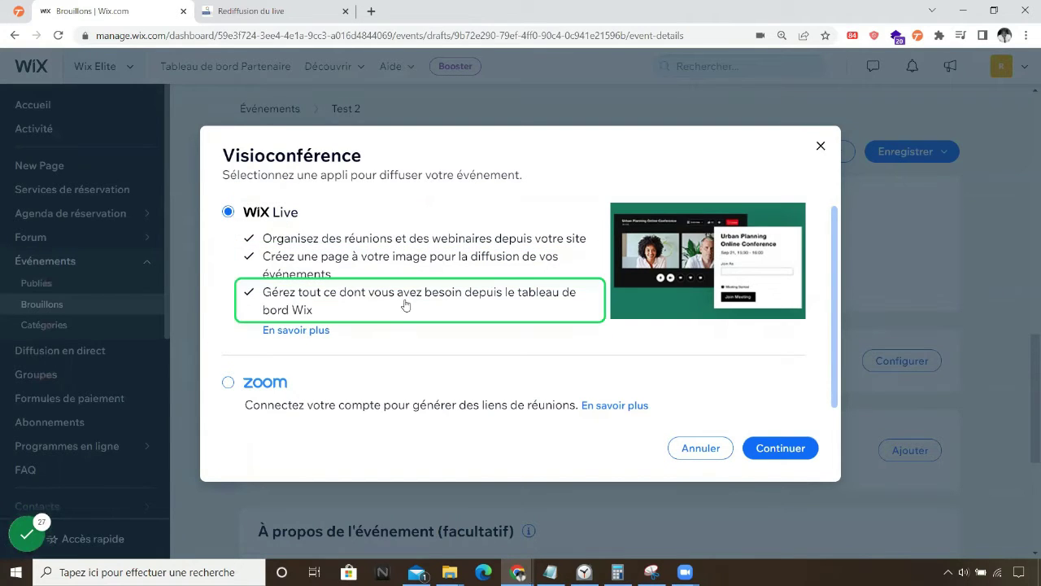
left_click(773, 448)
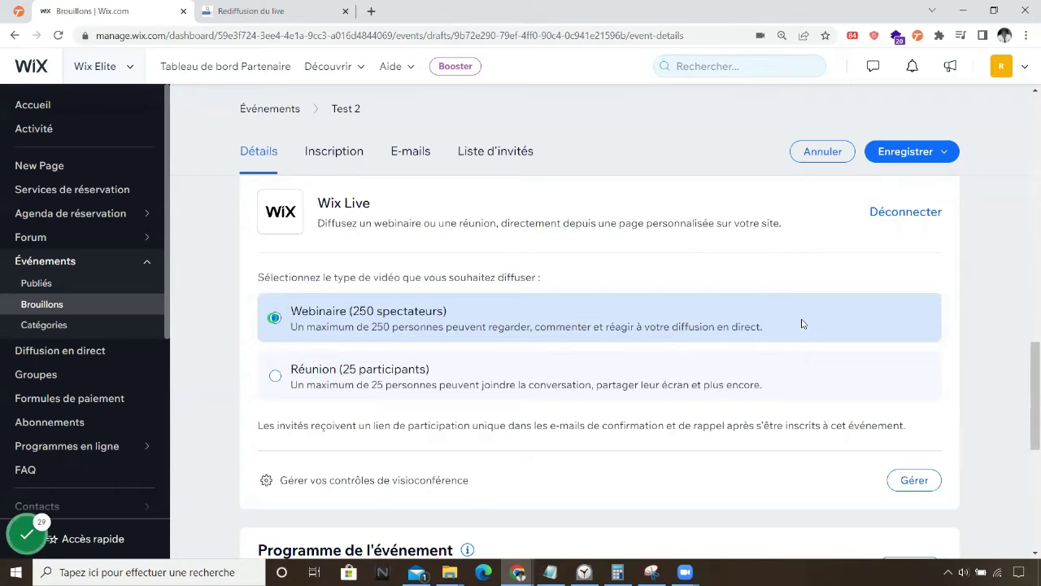
left_click(731, 367)
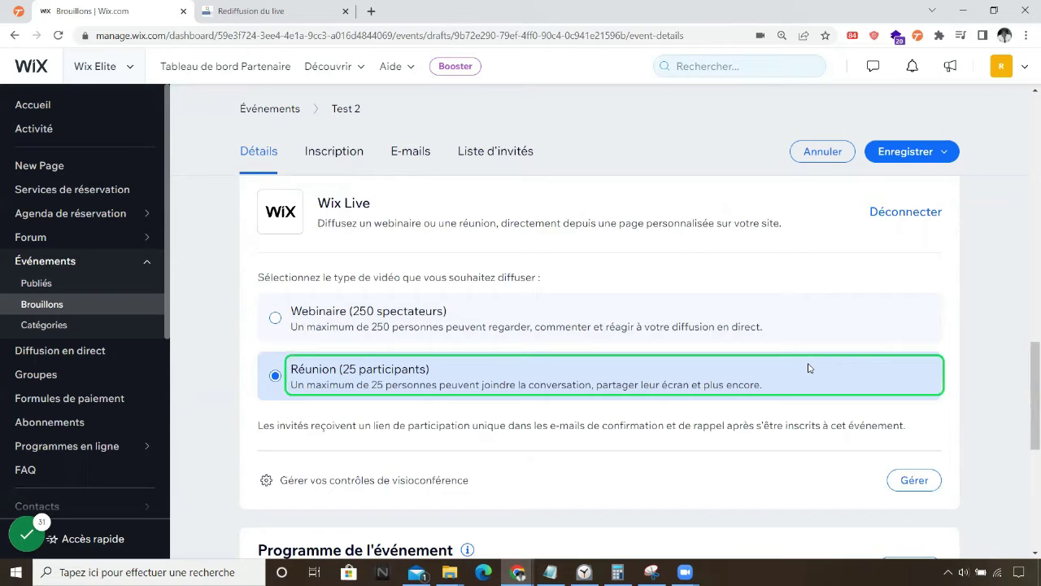
Step: Review the remaining optional event sections, and save and publish the event
scroll(801, 366, "down", 3)
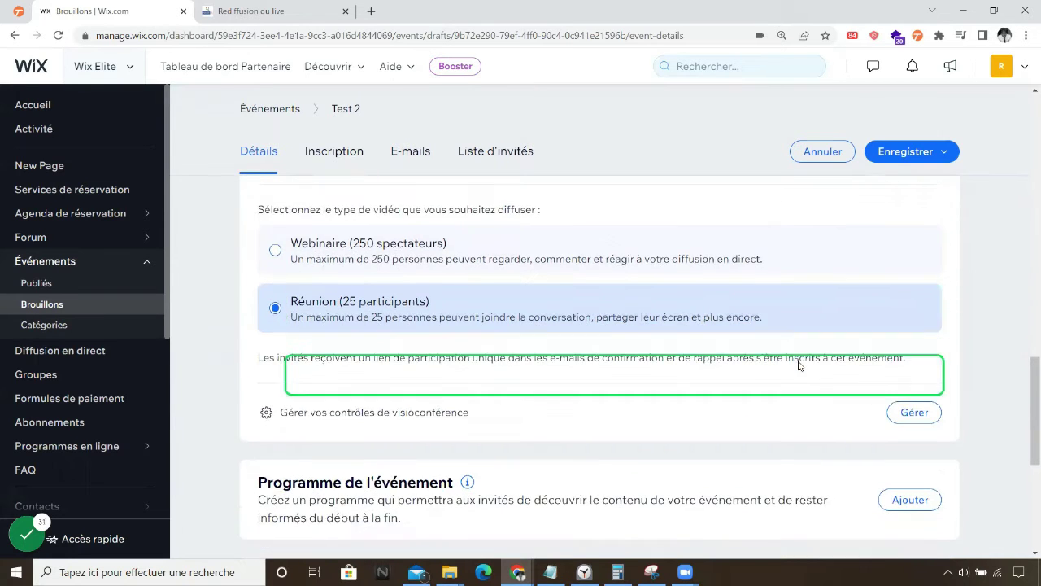
scroll(829, 329, "down", 2)
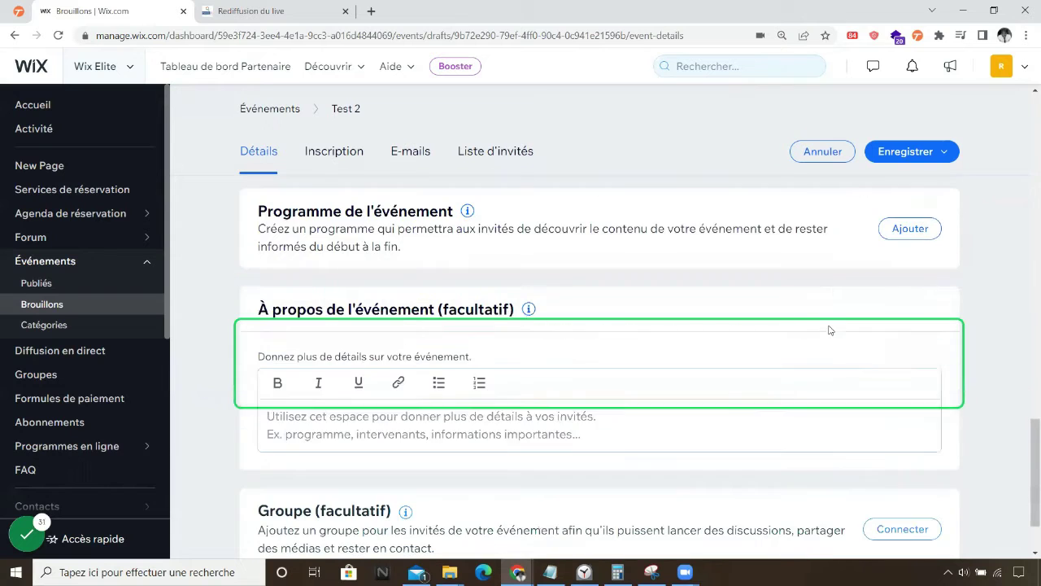
scroll(767, 439, "down", 1)
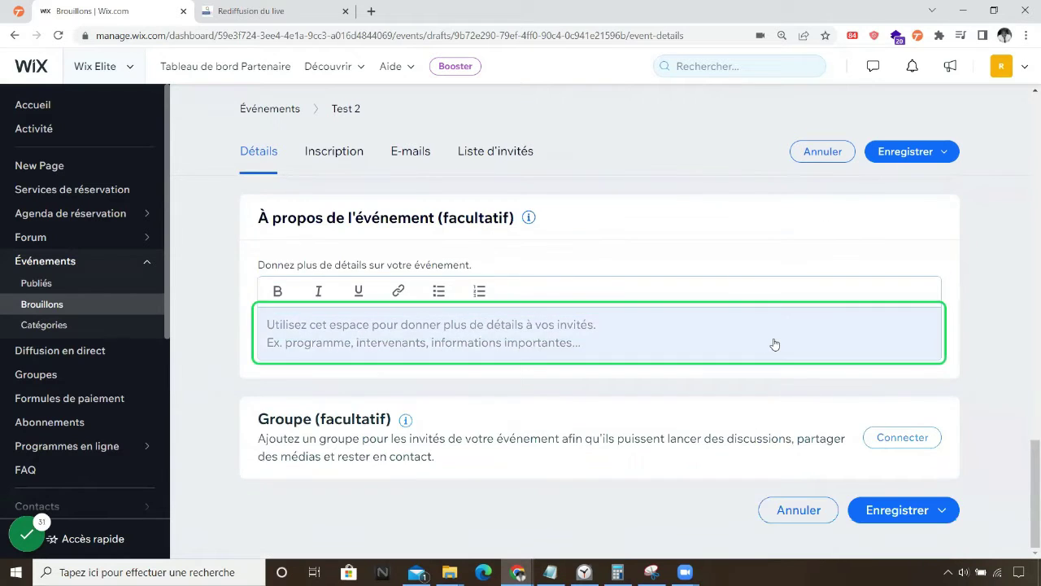
scroll(797, 338, "up", 5)
scroll(858, 342, "up", 2)
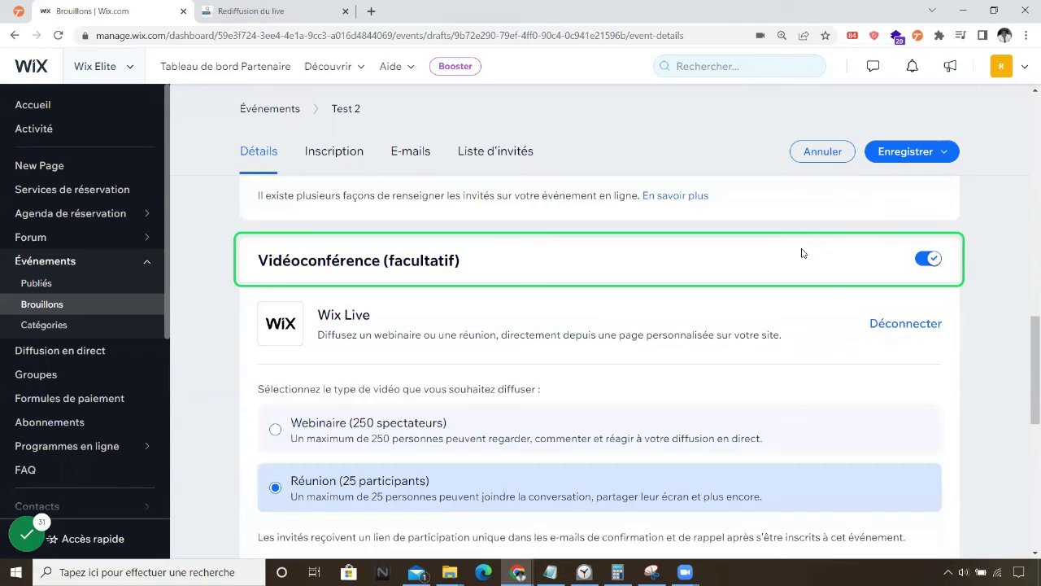
left_click(915, 155)
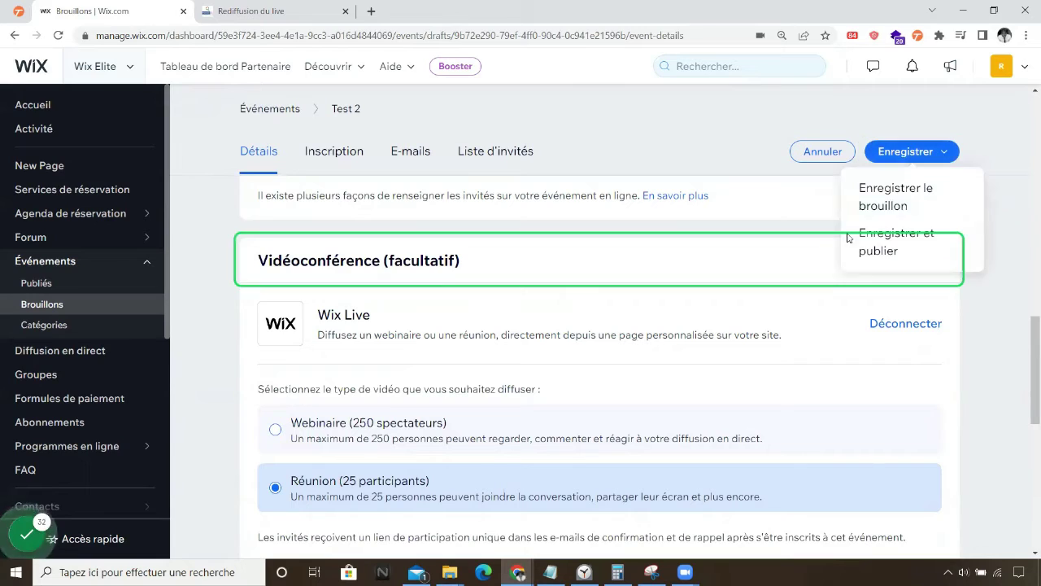
left_click(889, 250)
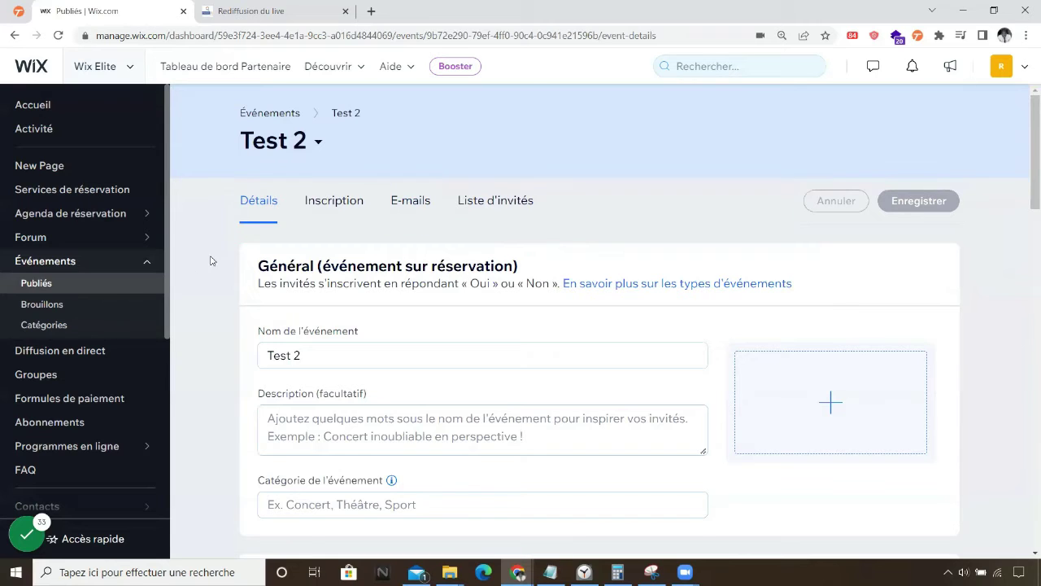
Step: Find Test 2 among the upcoming broadcasts in Diffusion en direct, check its additional options, and open its management page
left_click(101, 351)
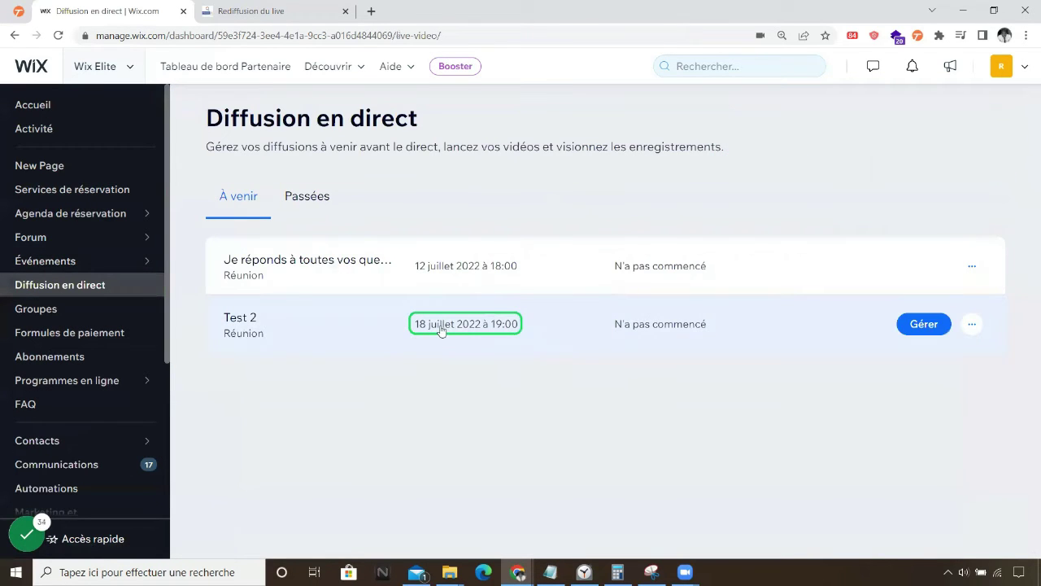
left_click(265, 316)
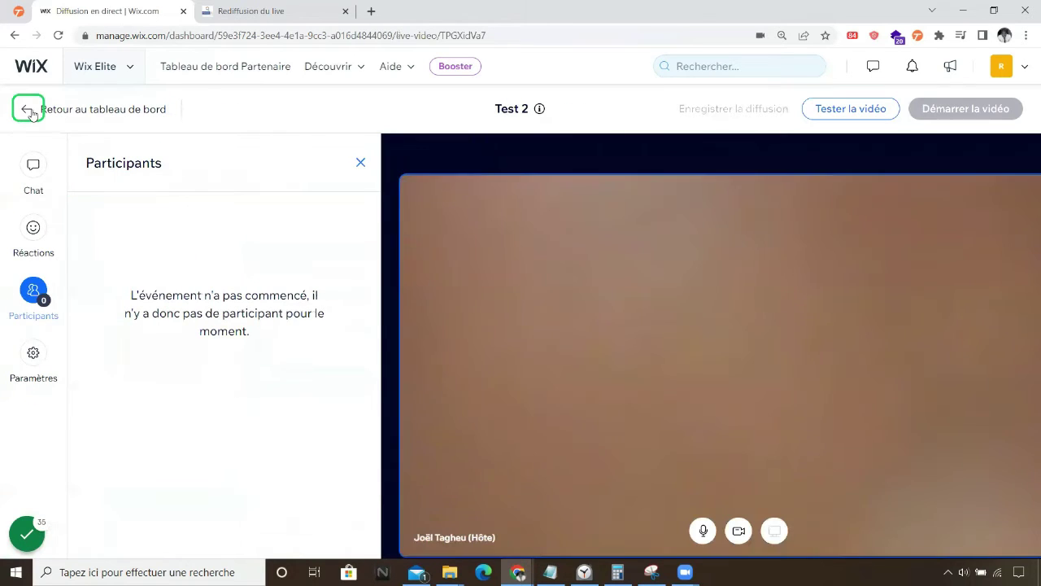
left_click(24, 109)
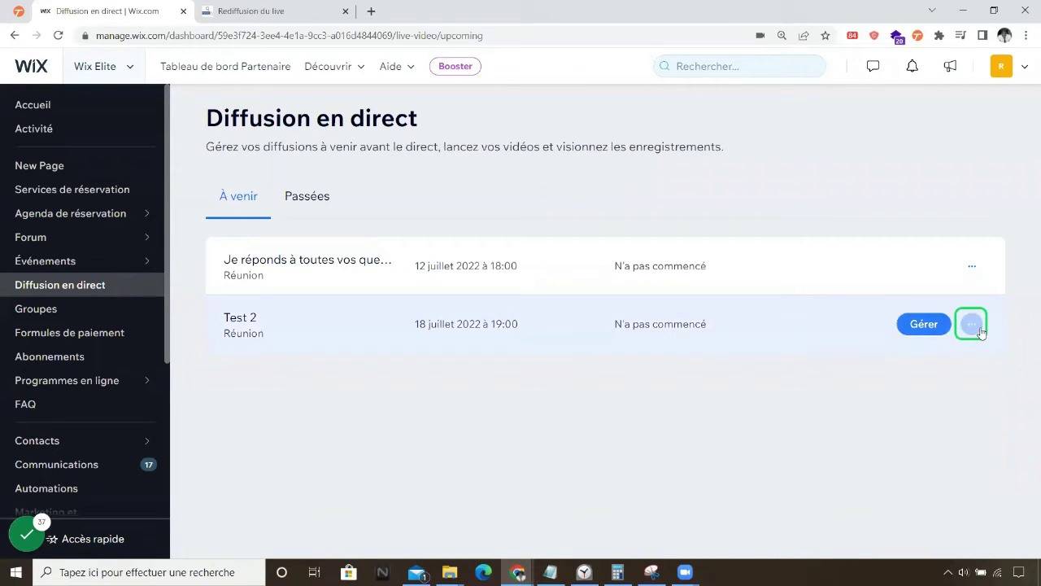
left_click(973, 326)
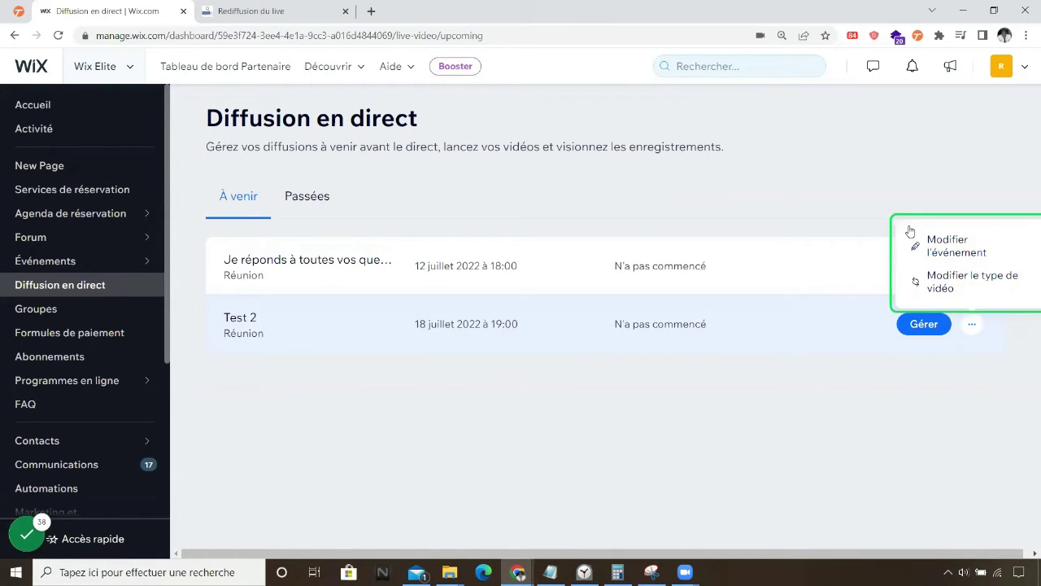
left_click(924, 325)
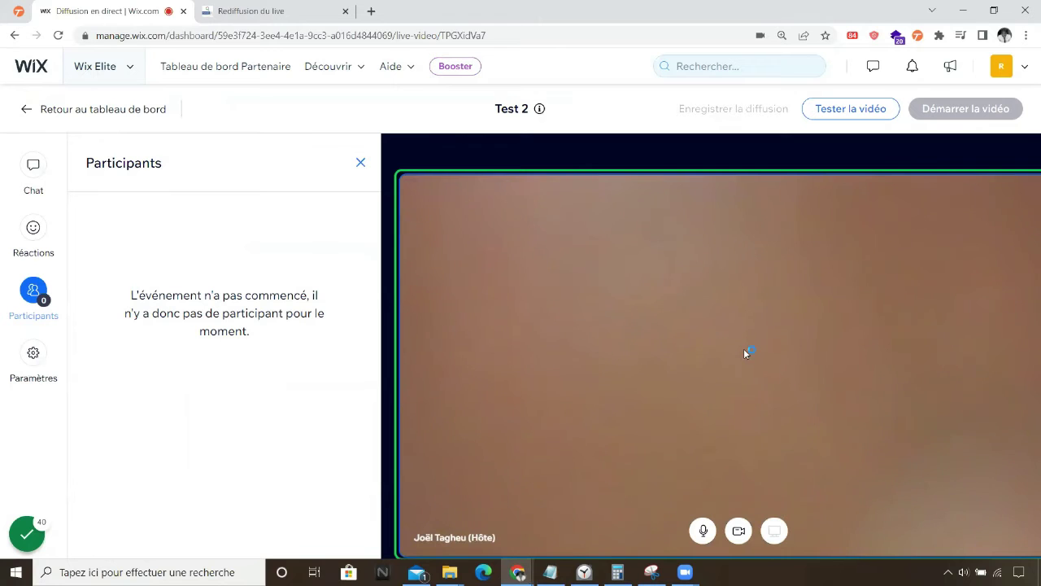
left_click(723, 202)
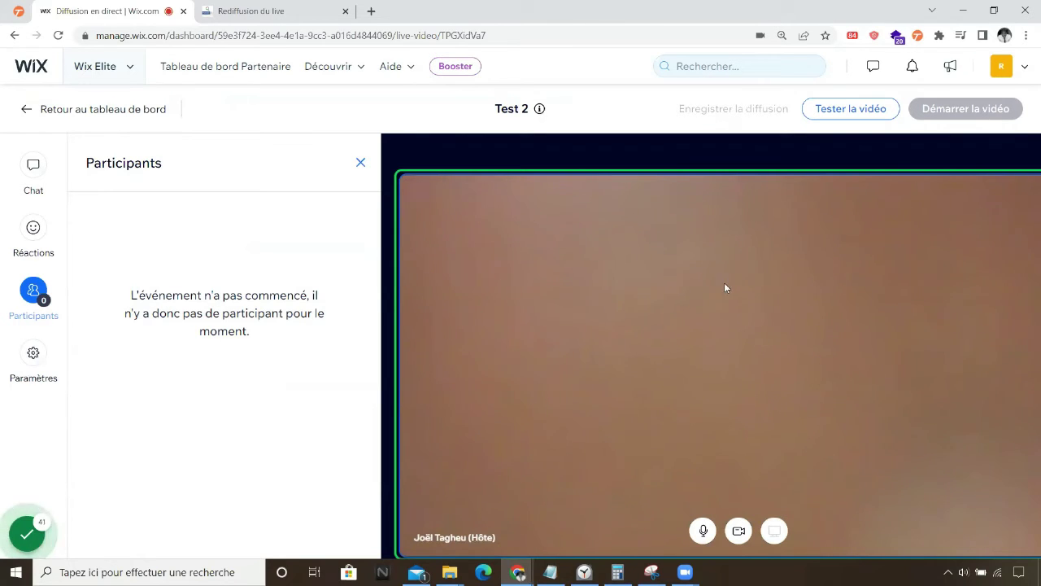
Step: Try the host's microphone and camera controls, leaving the camera turned off
left_click(703, 531)
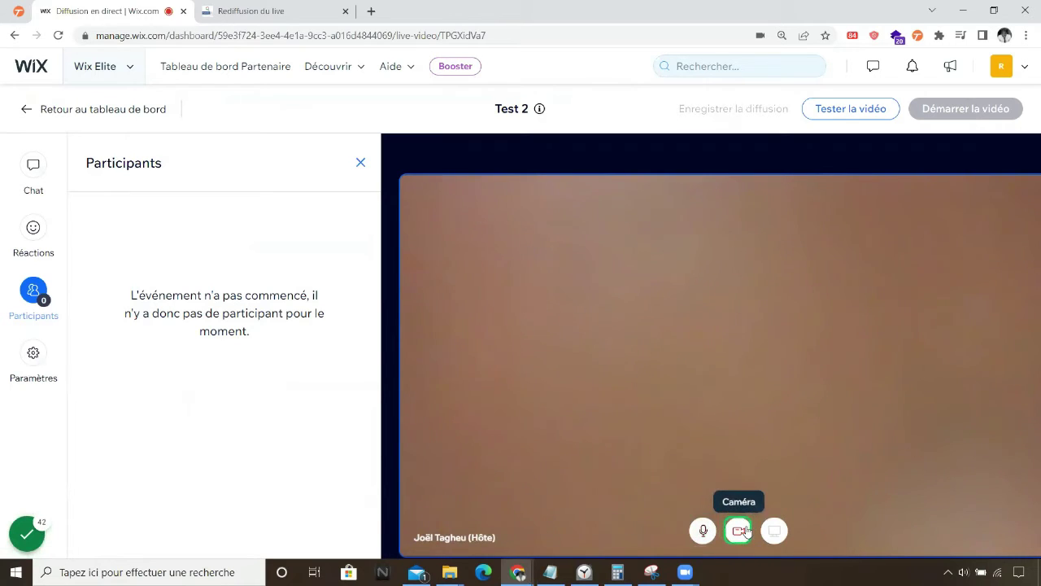
left_click(743, 531)
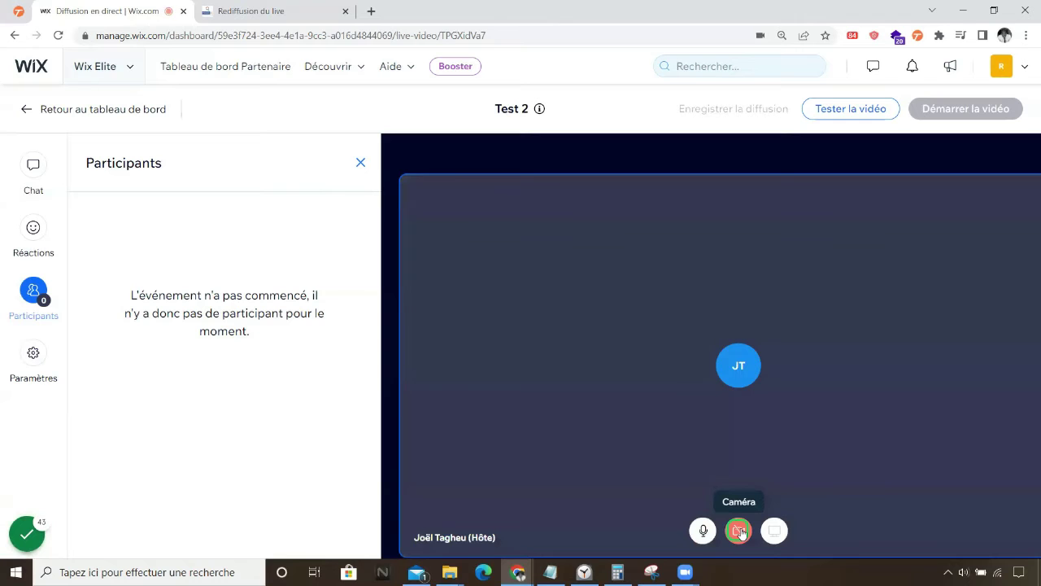
left_click(740, 532)
left_click(738, 533)
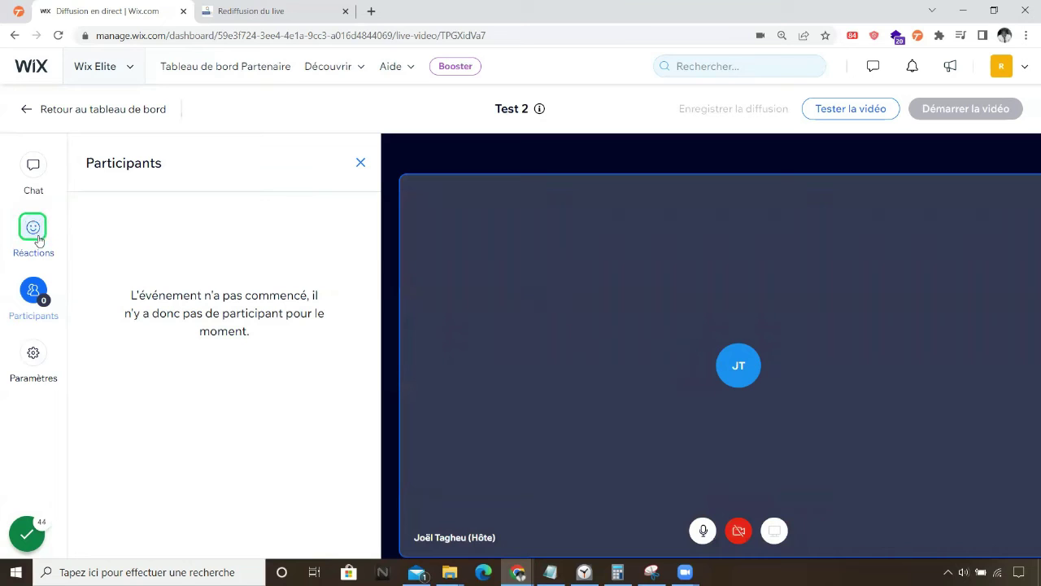
Step: Look through the broadcast's Réactions, Participants and Chat sections
left_click(37, 235)
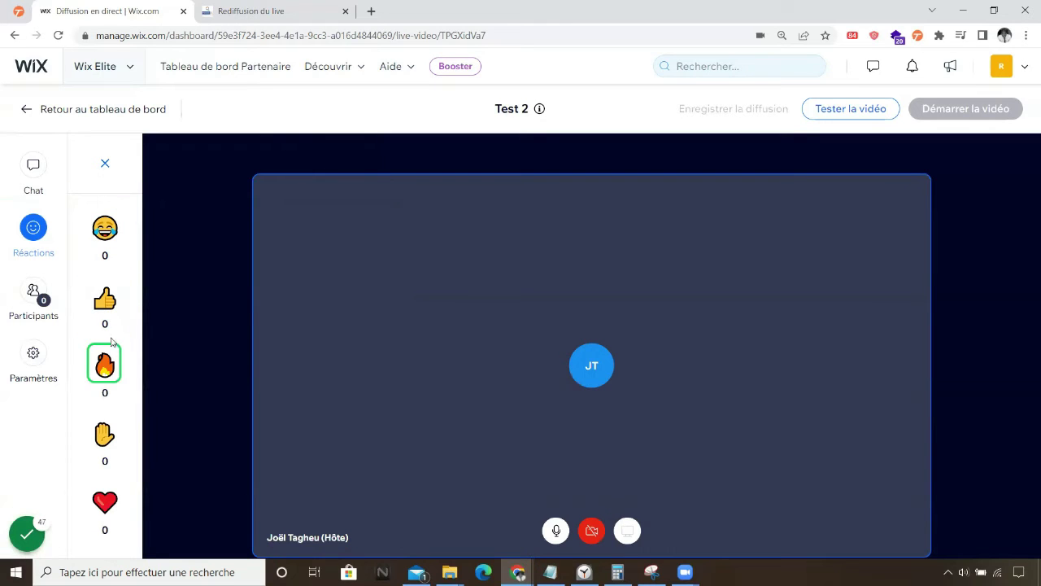
left_click(31, 291)
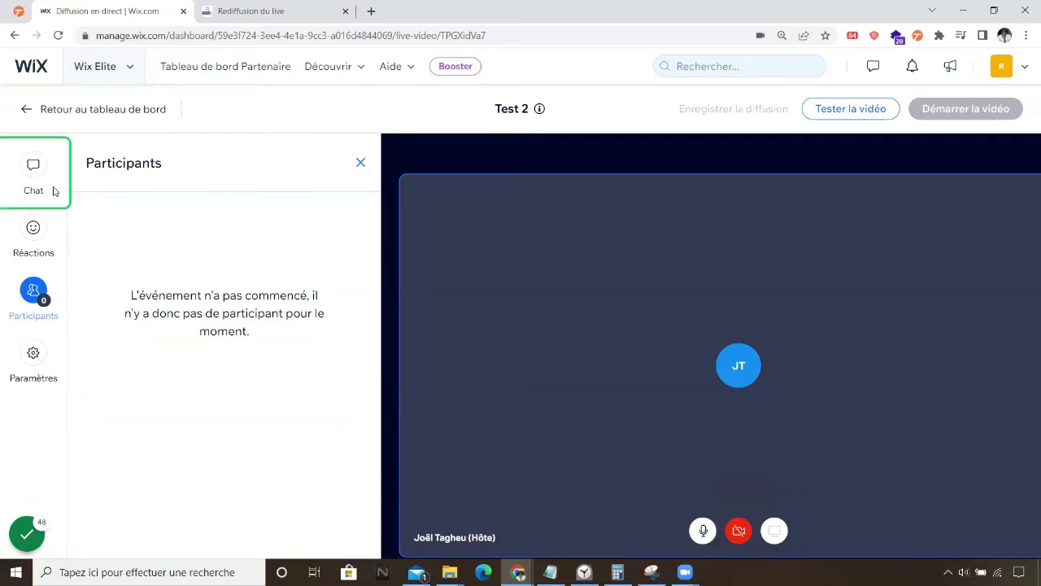
left_click(37, 169)
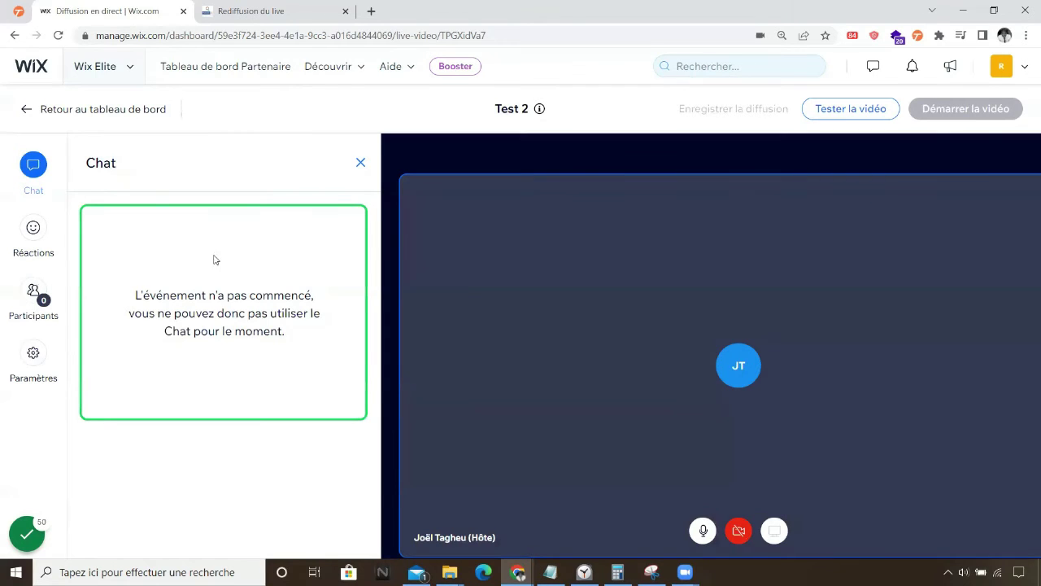
Step: Examine the available camera, microphone and speaker devices in the broadcast's Paramètres
left_click(46, 371)
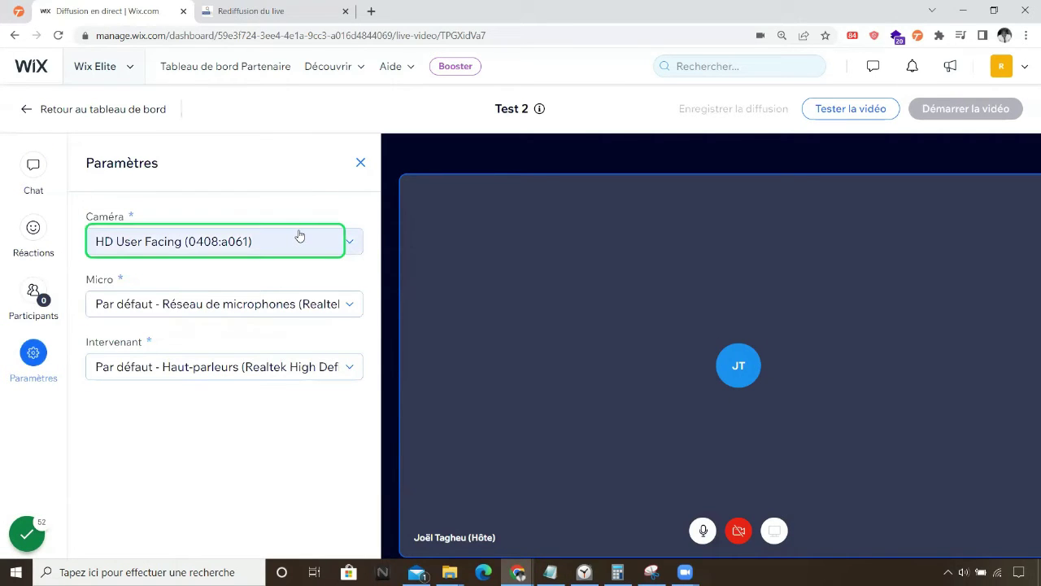
left_click(293, 241)
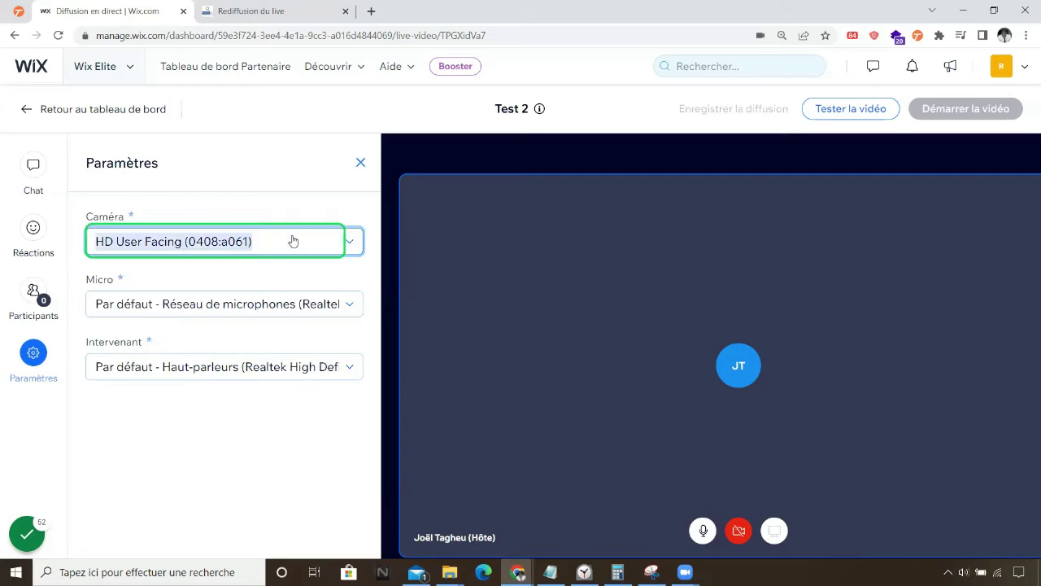
left_click(274, 304)
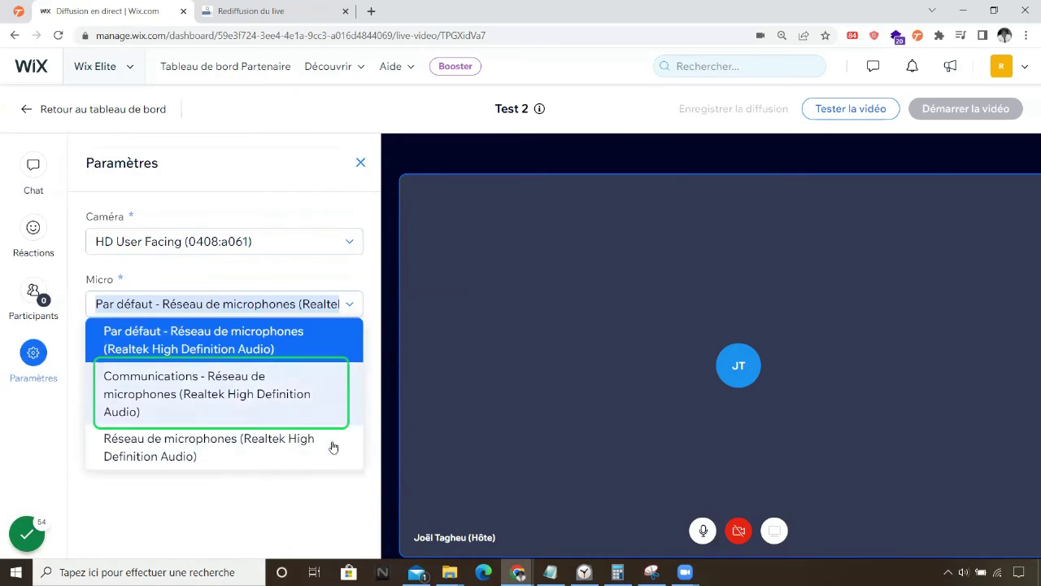
left_click(325, 502)
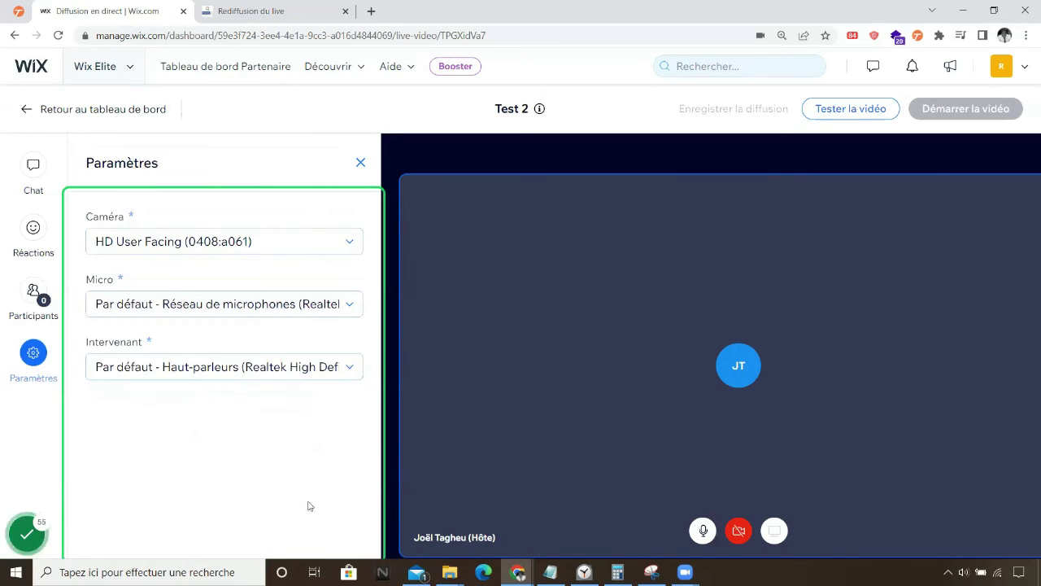
left_click(254, 369)
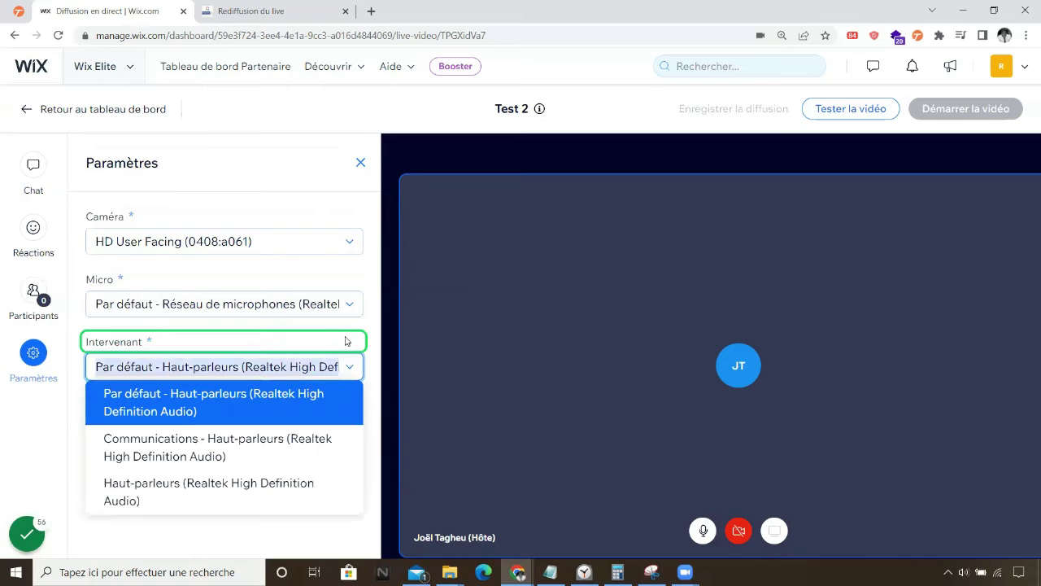
Step: Start a private video test of the Test 2 broadcast and end it
mouse_move(873, 118)
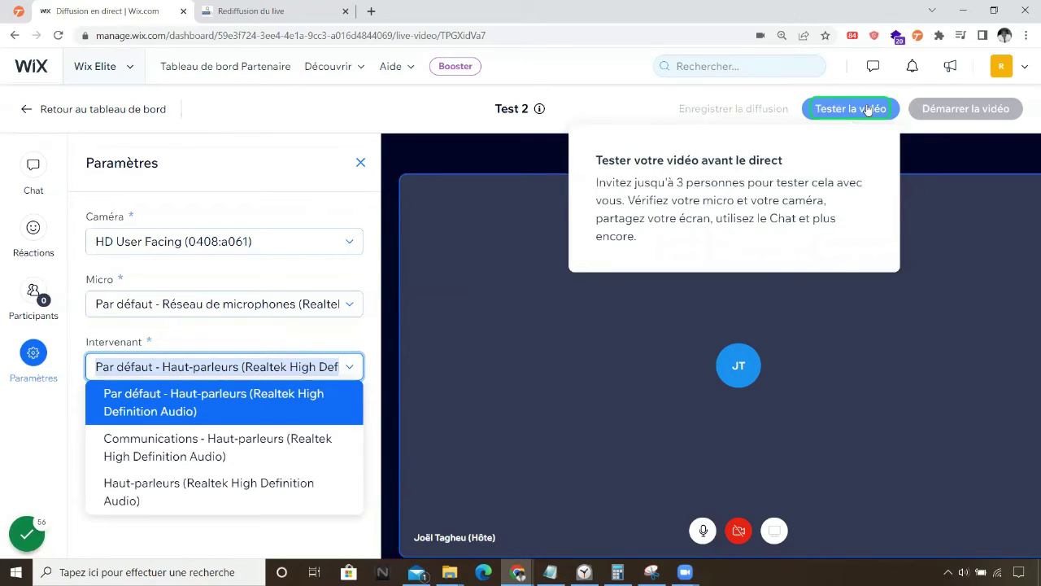
left_click(869, 110)
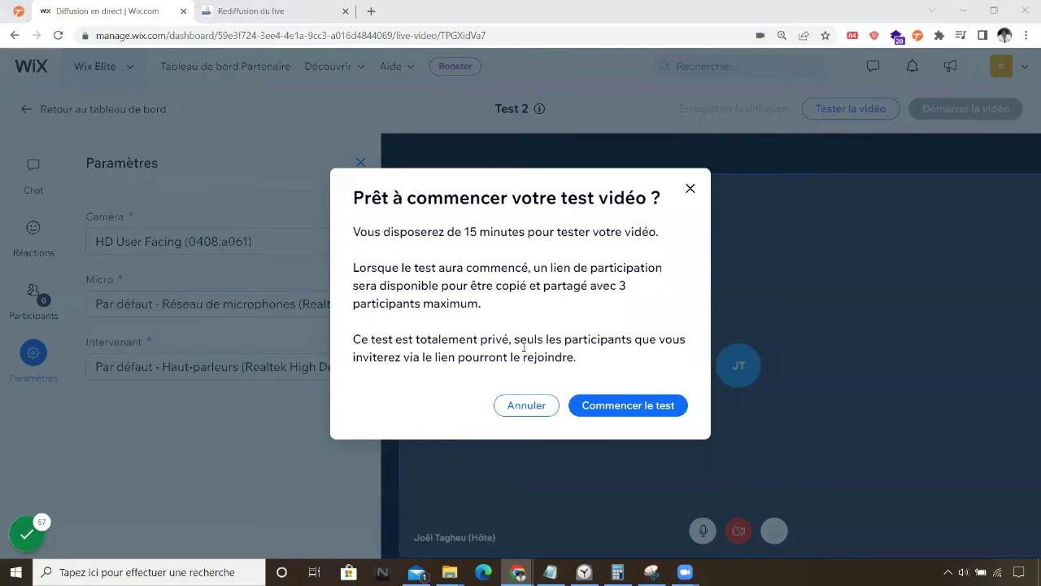
left_click(642, 411)
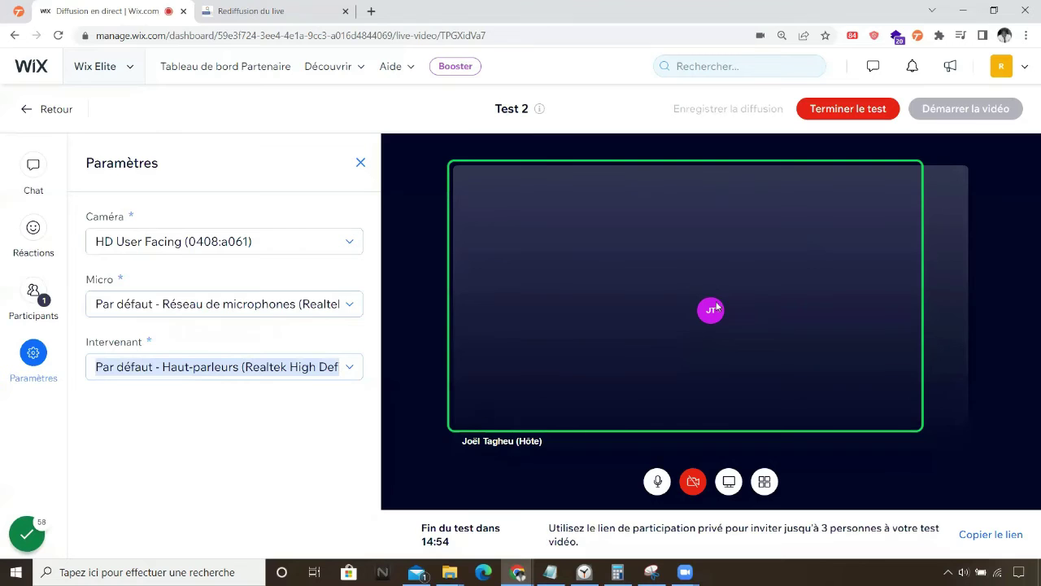
left_click(860, 110)
left_click(623, 358)
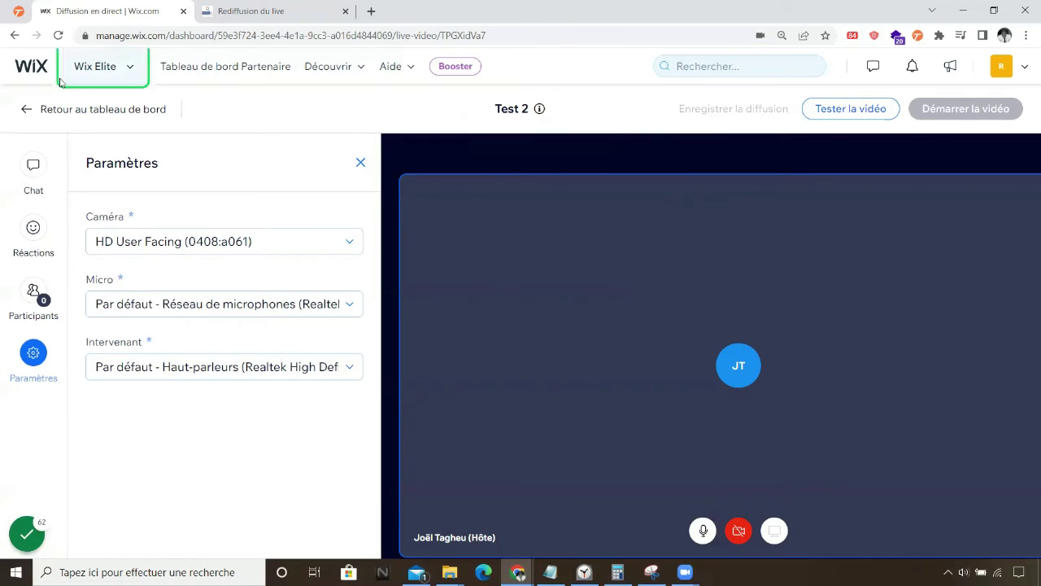
Step: Leave the Test 2 broadcast and open the details of the past broadcast dated 01 juillet 2022 à 17:55
left_click(50, 111)
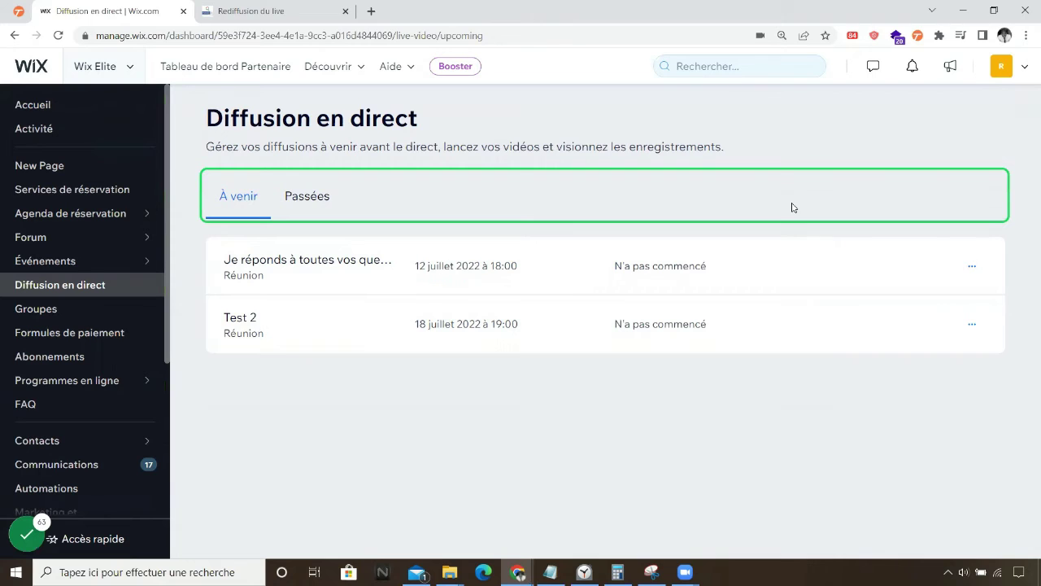
left_click(297, 203)
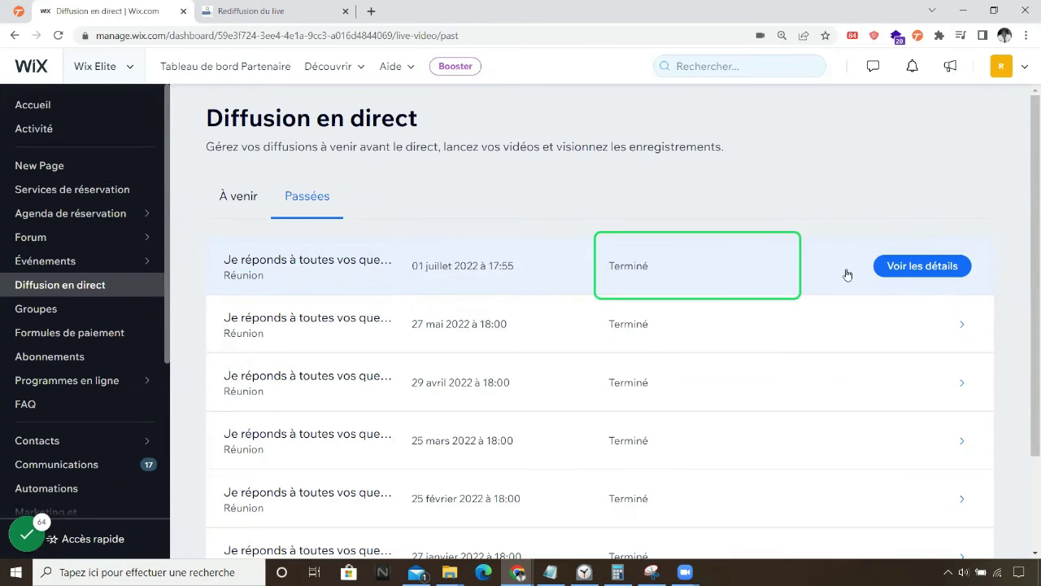
left_click(893, 267)
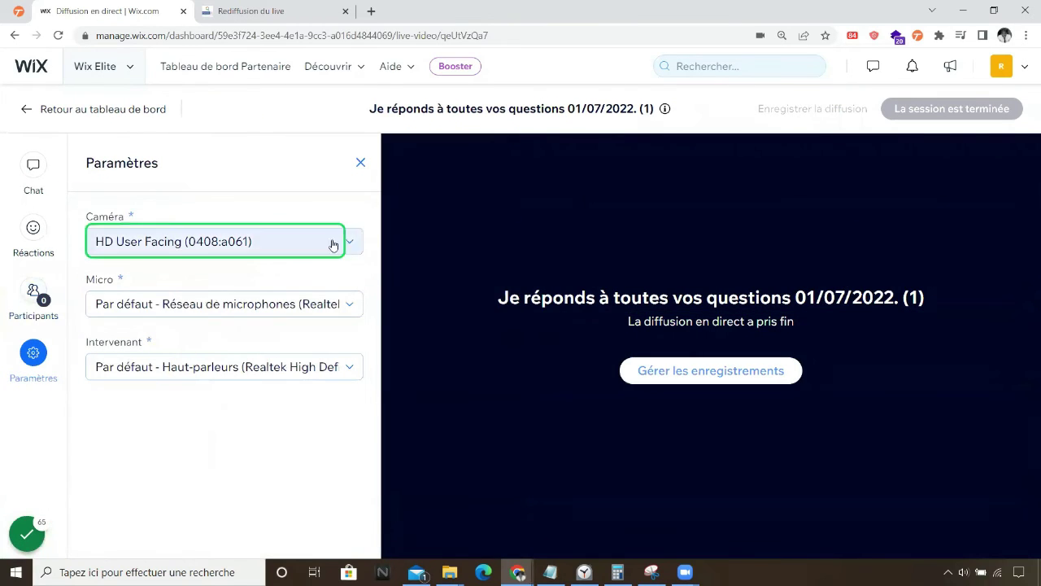
Step: Examine the download option for Recording_1 in the ended broadcast's recordings, and close the recordings dialog
left_click(733, 378)
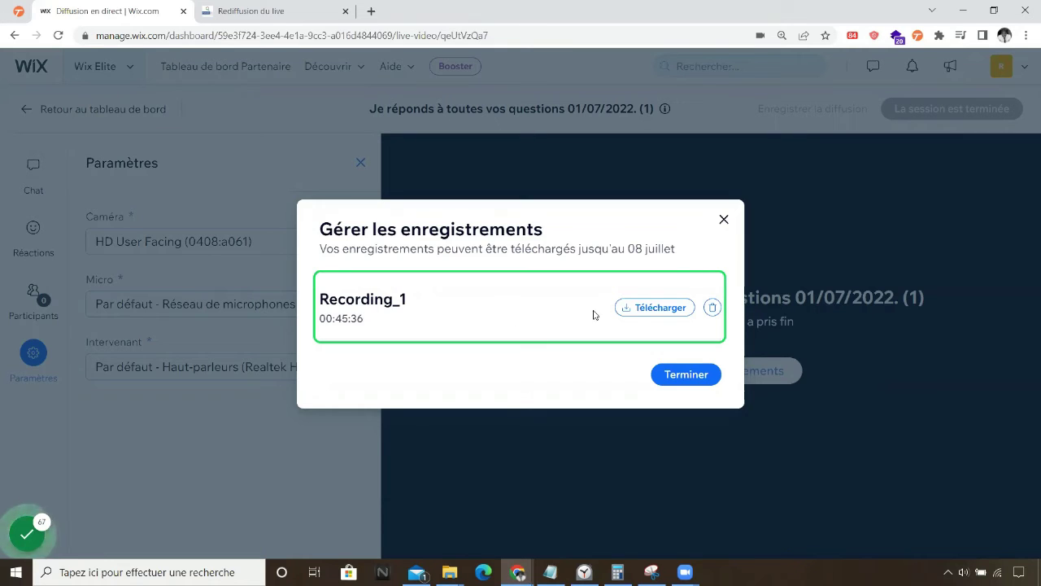
left_click(658, 311)
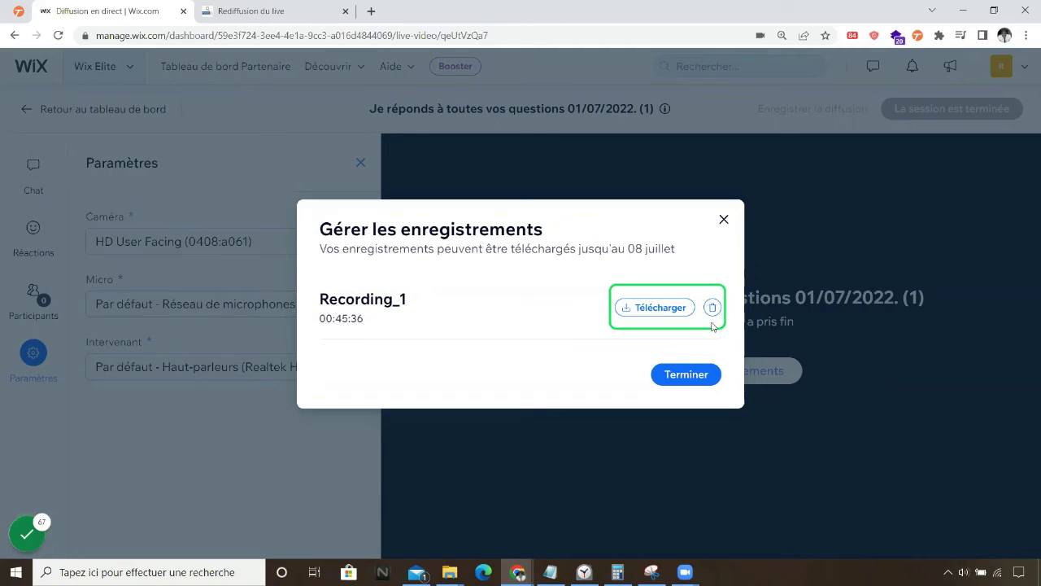
left_click(649, 314)
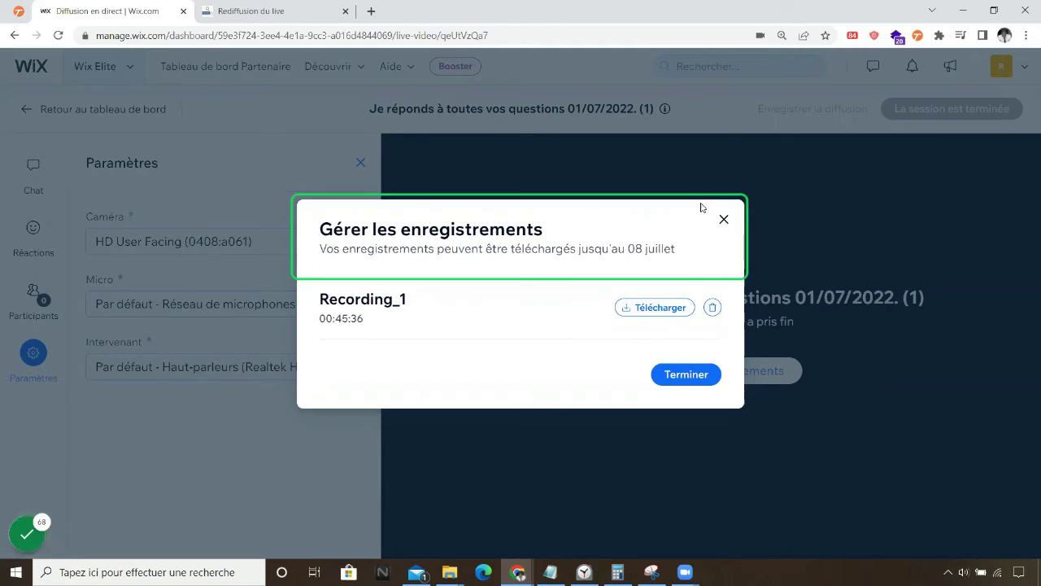
left_click(722, 220)
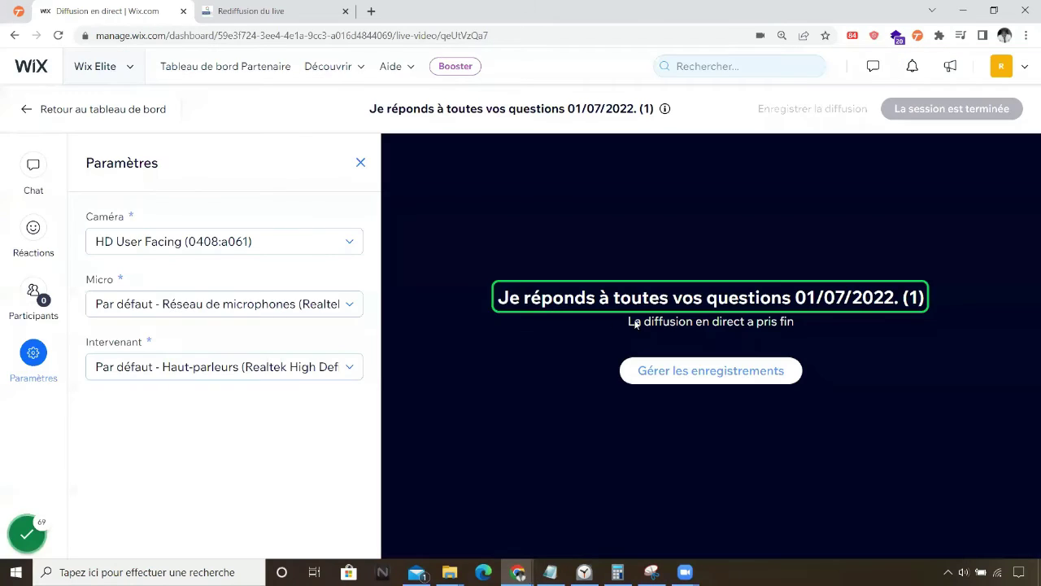